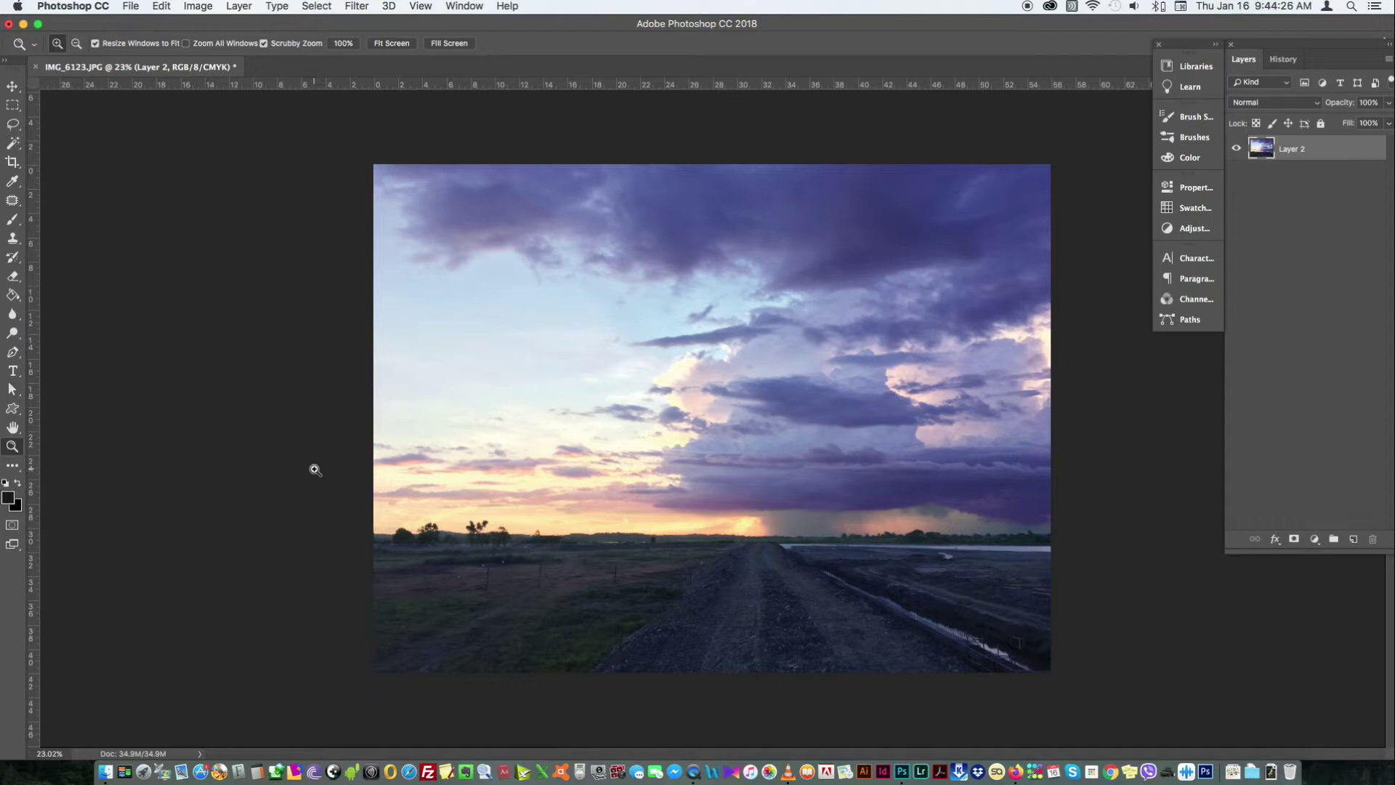
Start a Pen tool path around the ground, placing corners just outside the photo from the left horizon, around the lower edge, to the right horizon
key("p")
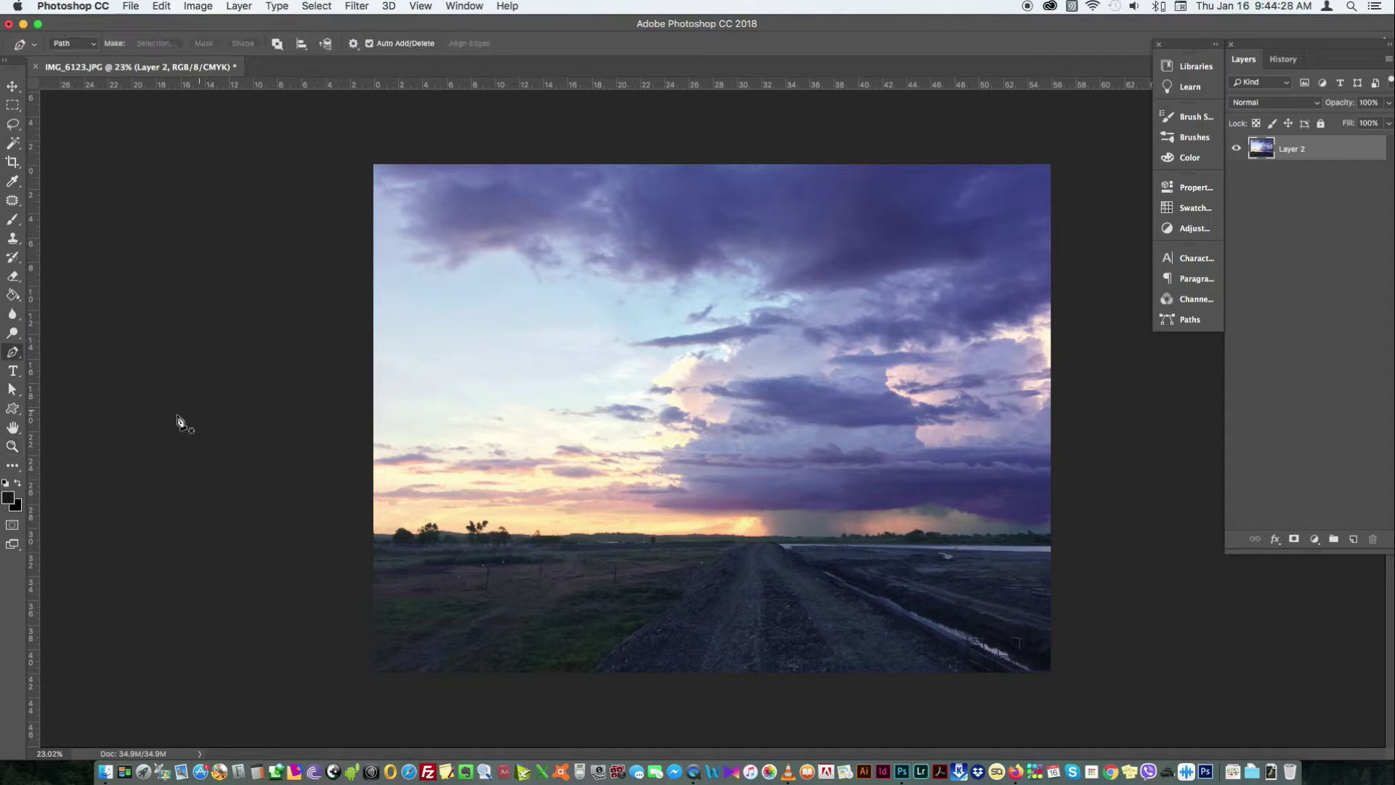
left_click(368, 529)
left_click(368, 682)
left_click(1062, 682)
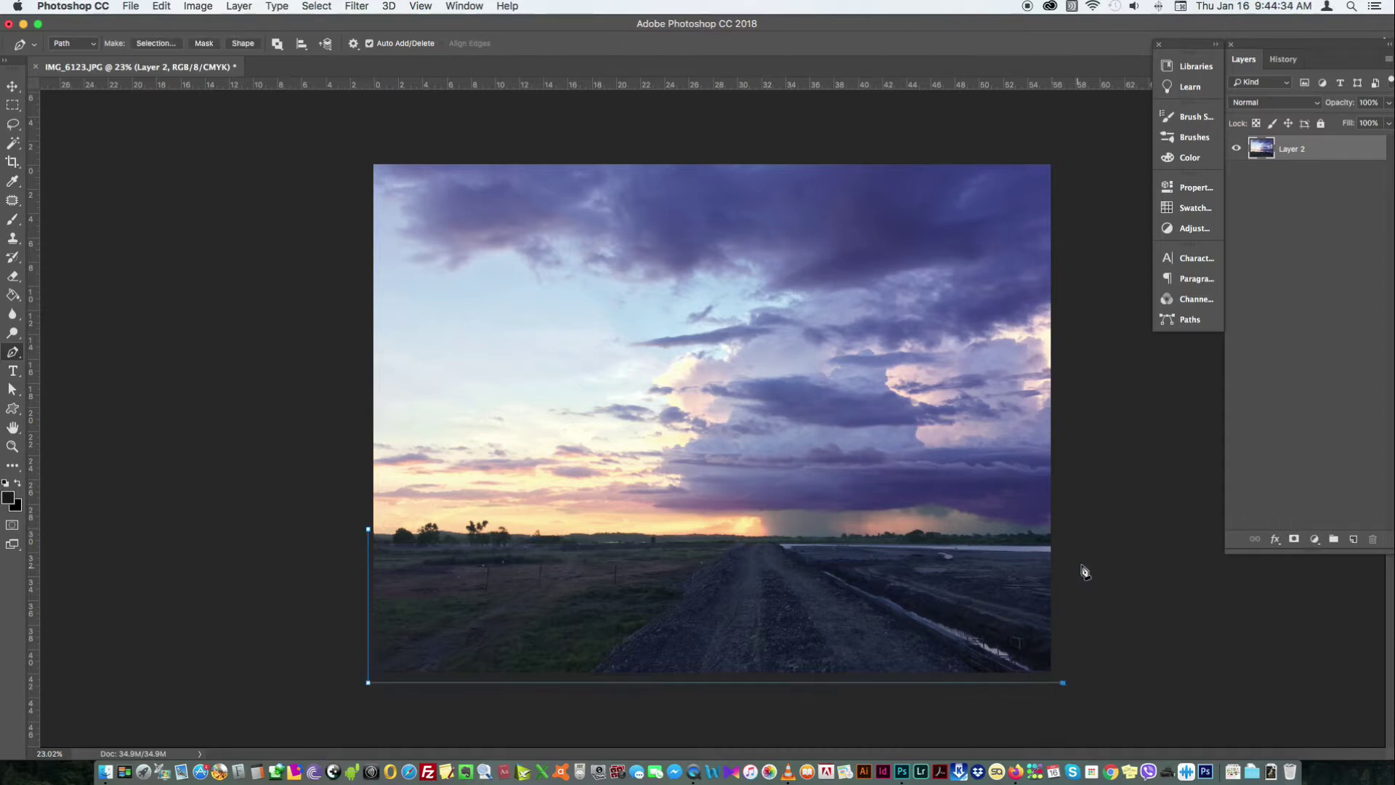
left_click(1062, 525)
Continue the path along the horizon from the photo's right edge past the end of the road
key("z")
left_click_drag(1040, 542, 1084, 570)
left_click_drag(1119, 632, 784, 530)
key("p")
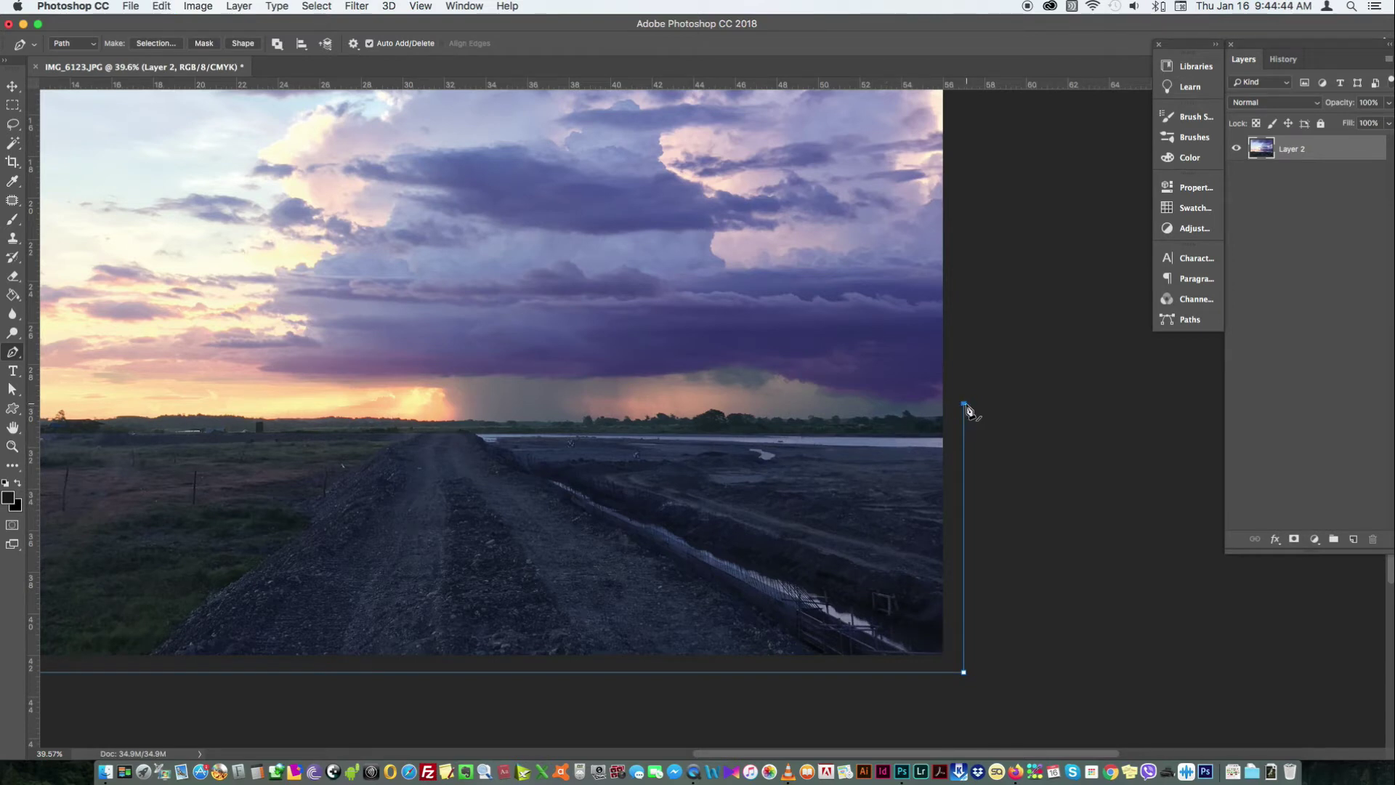
left_click_drag(899, 406, 886, 406)
left_click_drag(693, 407, 683, 407)
left_click_drag(440, 416, 666, 445)
key("super+r")
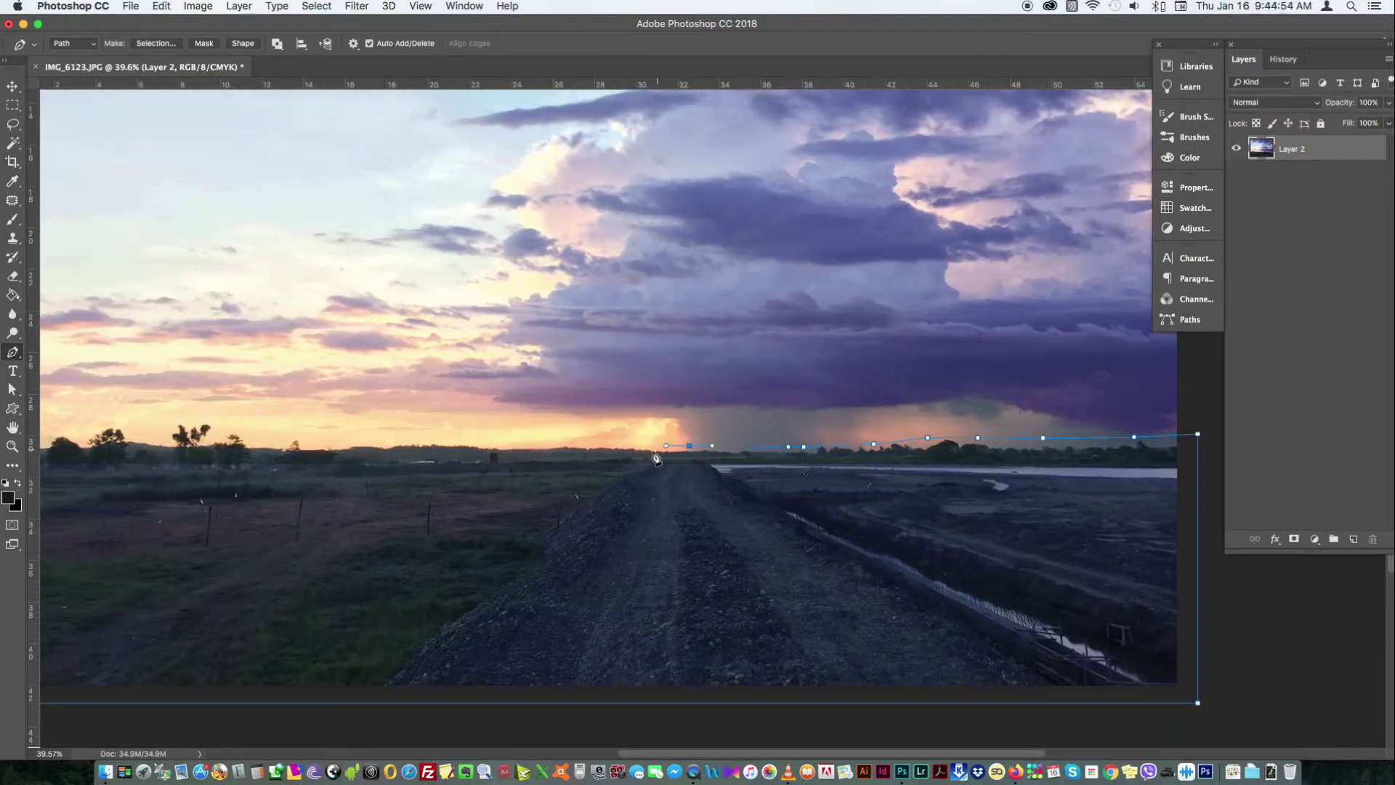
left_click(577, 440)
left_click_drag(515, 444, 500, 444)
Trace the path over the treetops on the left part of the horizon and close it at its starting point
left_click_drag(414, 441, 773, 463)
left_click_drag(634, 457, 379, 467)
left_click(412, 443, "alt")
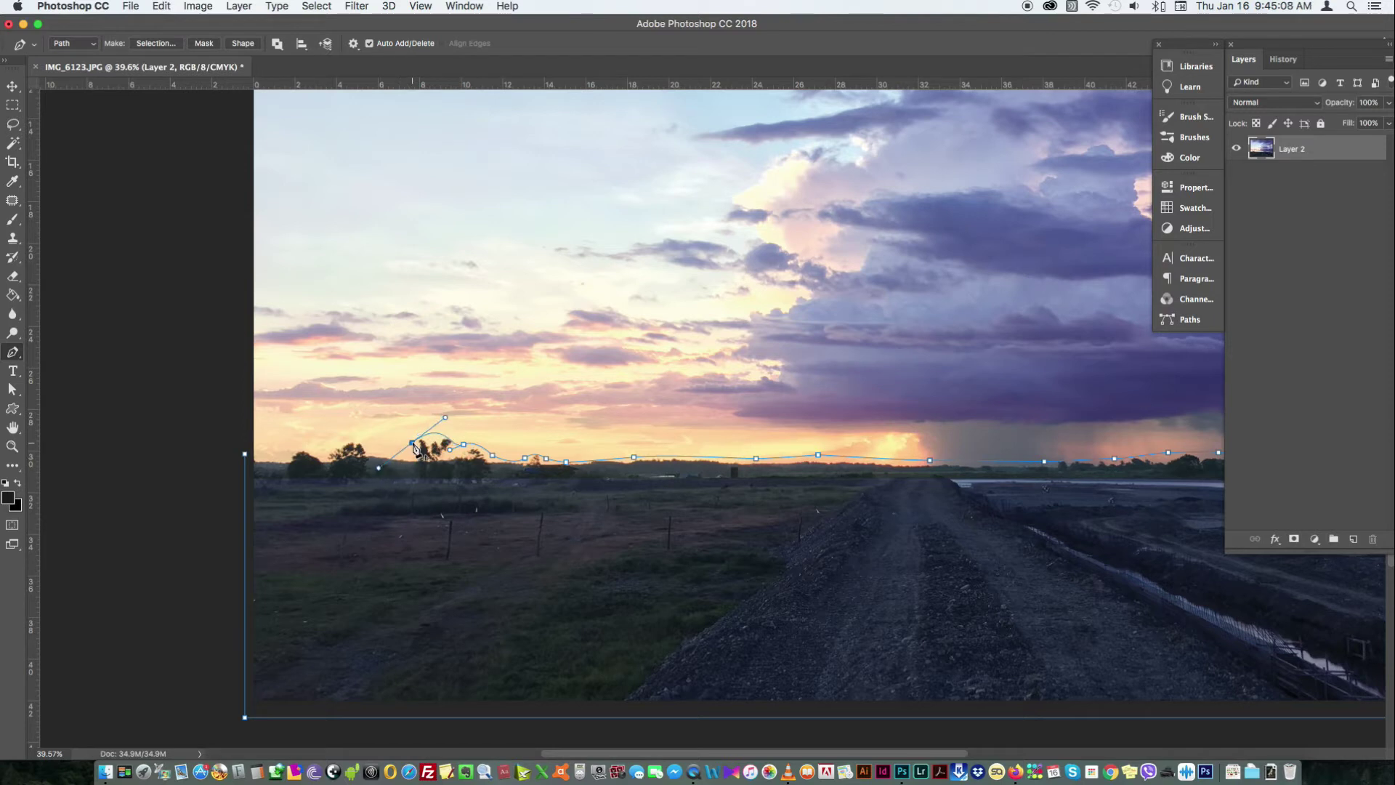
left_click(401, 455)
left_click(374, 451)
left_click_drag(333, 446, 300, 467)
left_click(321, 454)
left_click_drag(292, 444, 279, 470)
left_click(278, 455)
left_click(244, 453)
key("z")
left_click_drag(866, 496, 828, 499)
left_click_drag(969, 455, 803, 515)
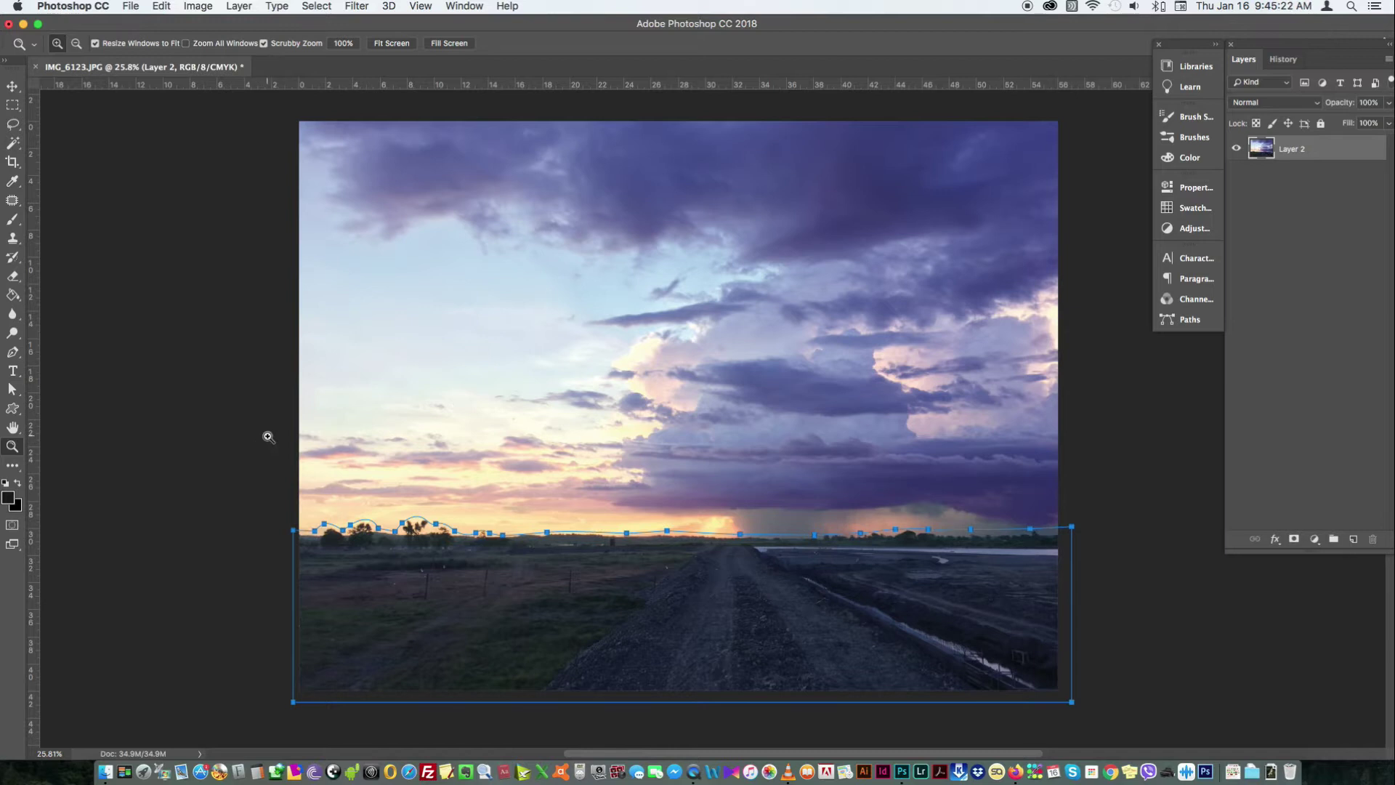
Turn the closed ground path into a selection with the default settings
key("a")
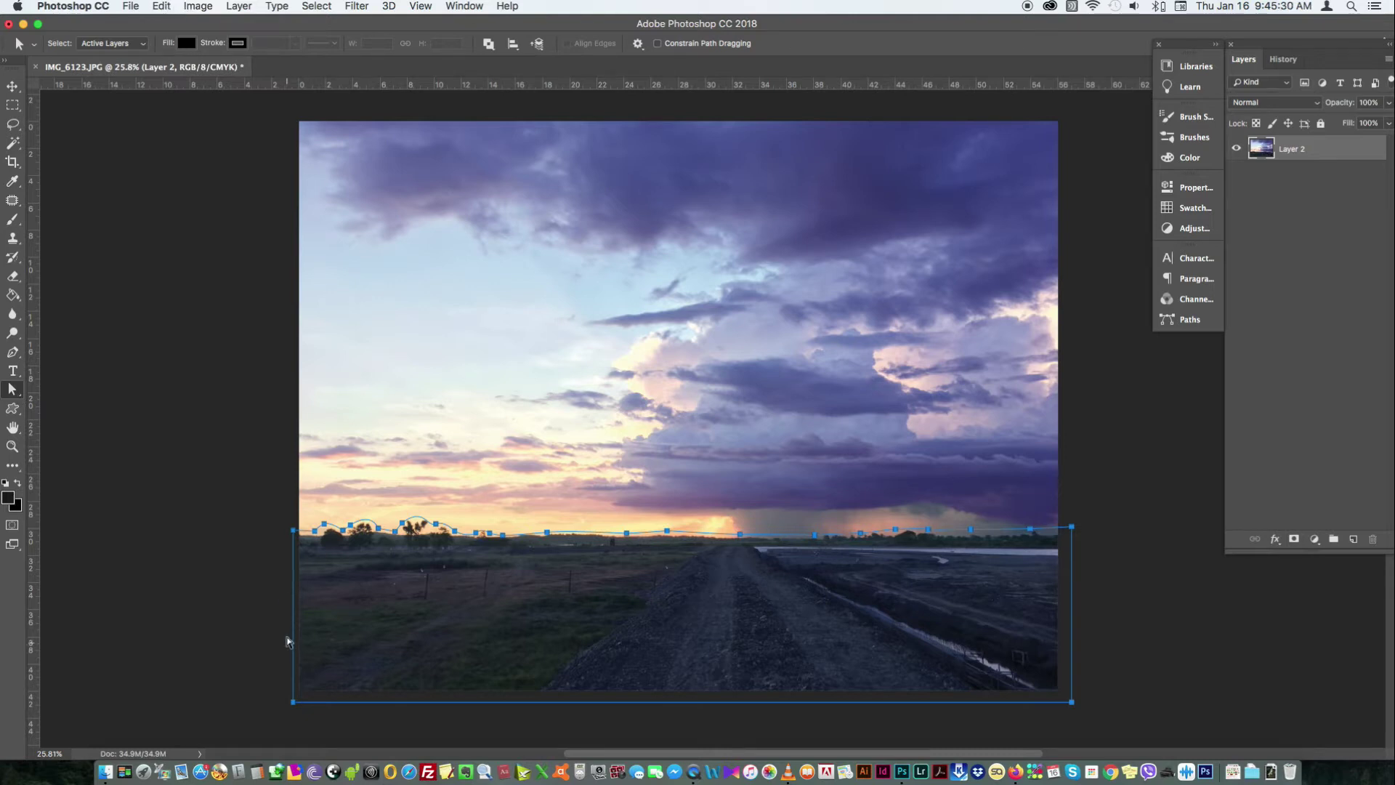
right_click(314, 562)
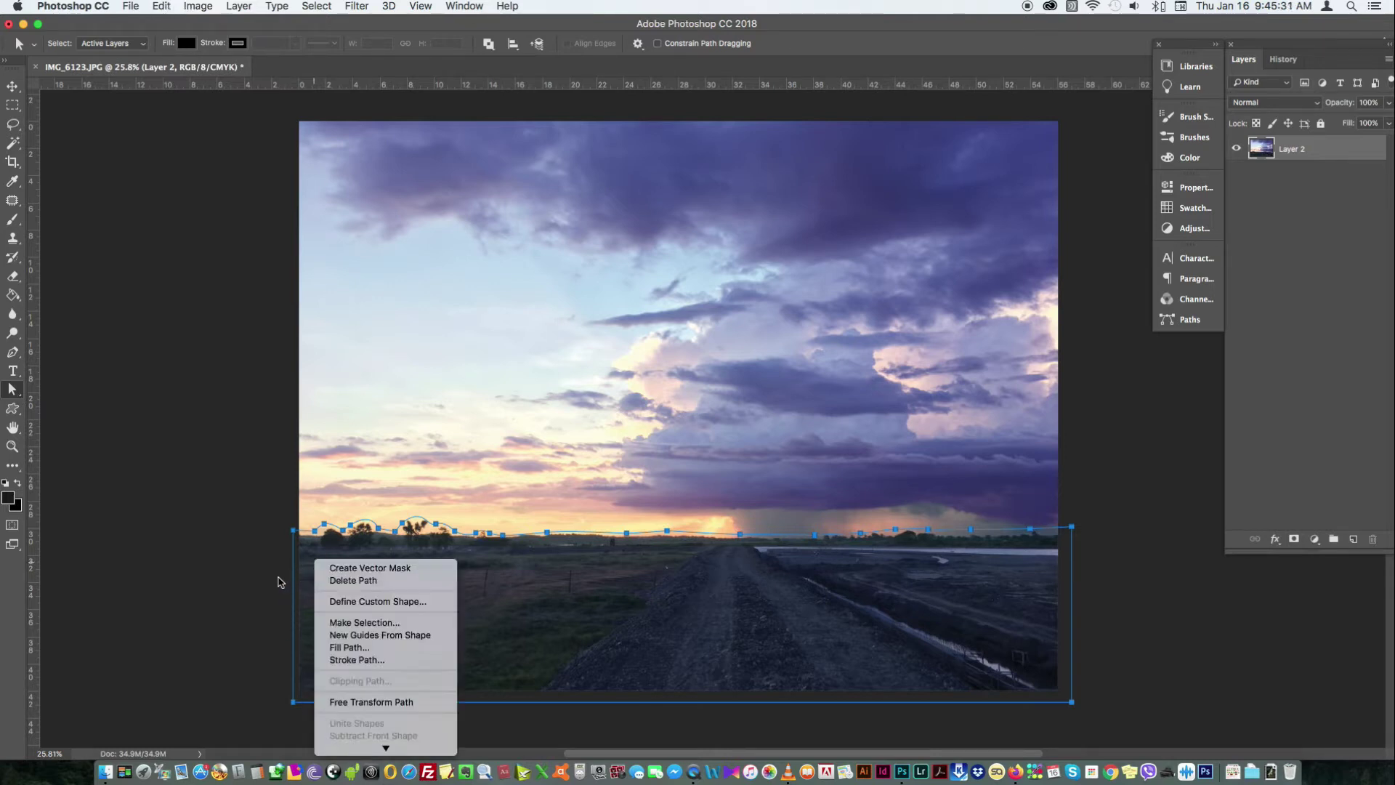
left_click(335, 622)
left_click(778, 303)
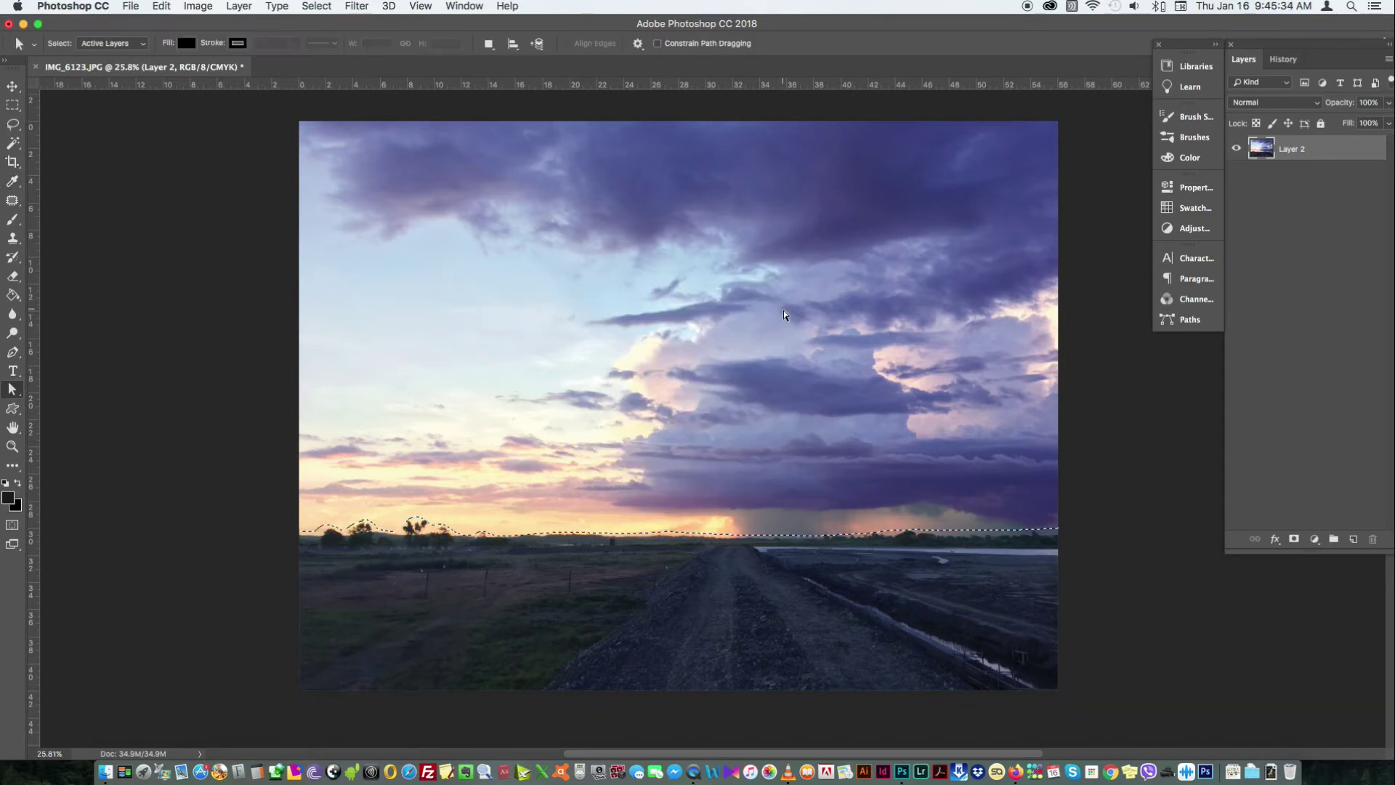
Copy the selected ground, paste it onto a new layer above the photo, and clear the selection
left_click(197, 8)
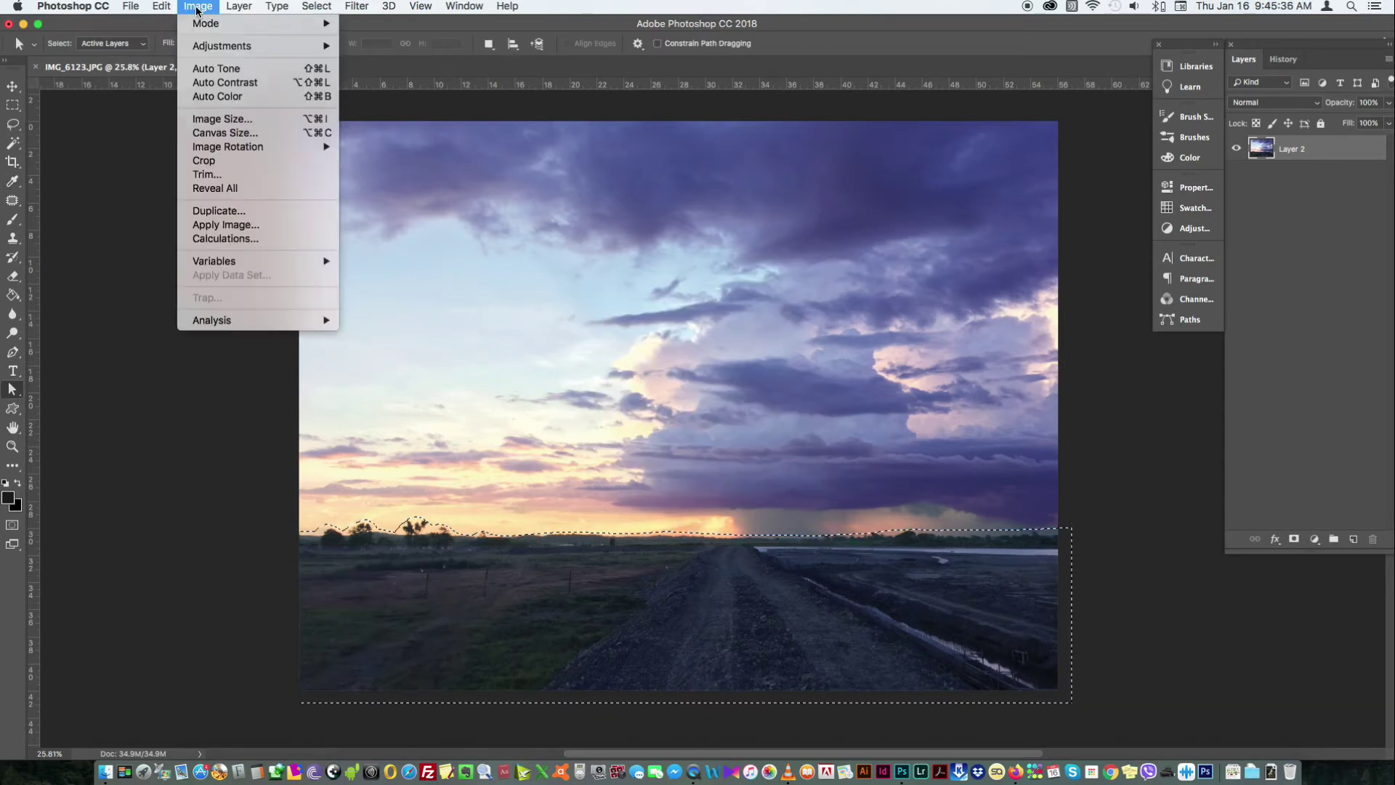
mouse_move(161, 7)
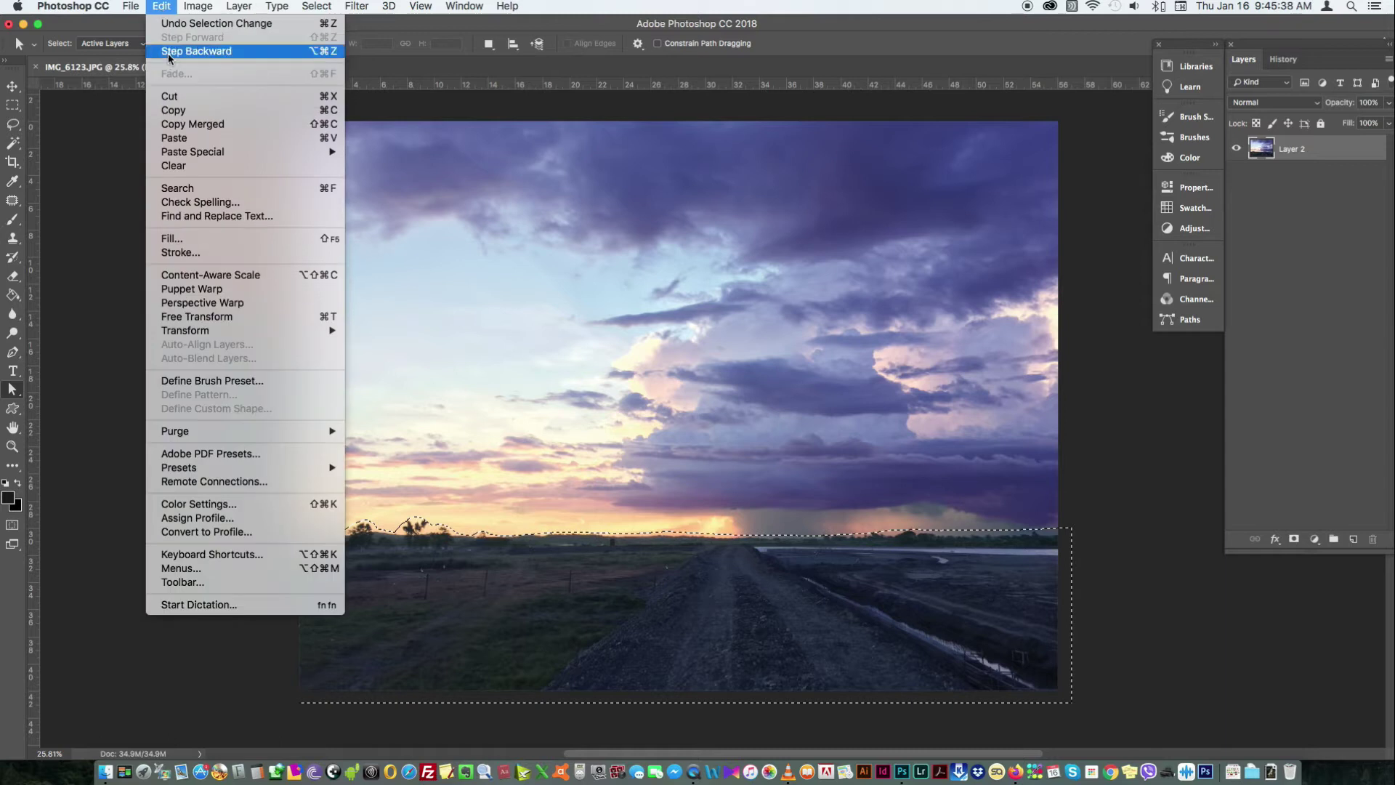
left_click(198, 116)
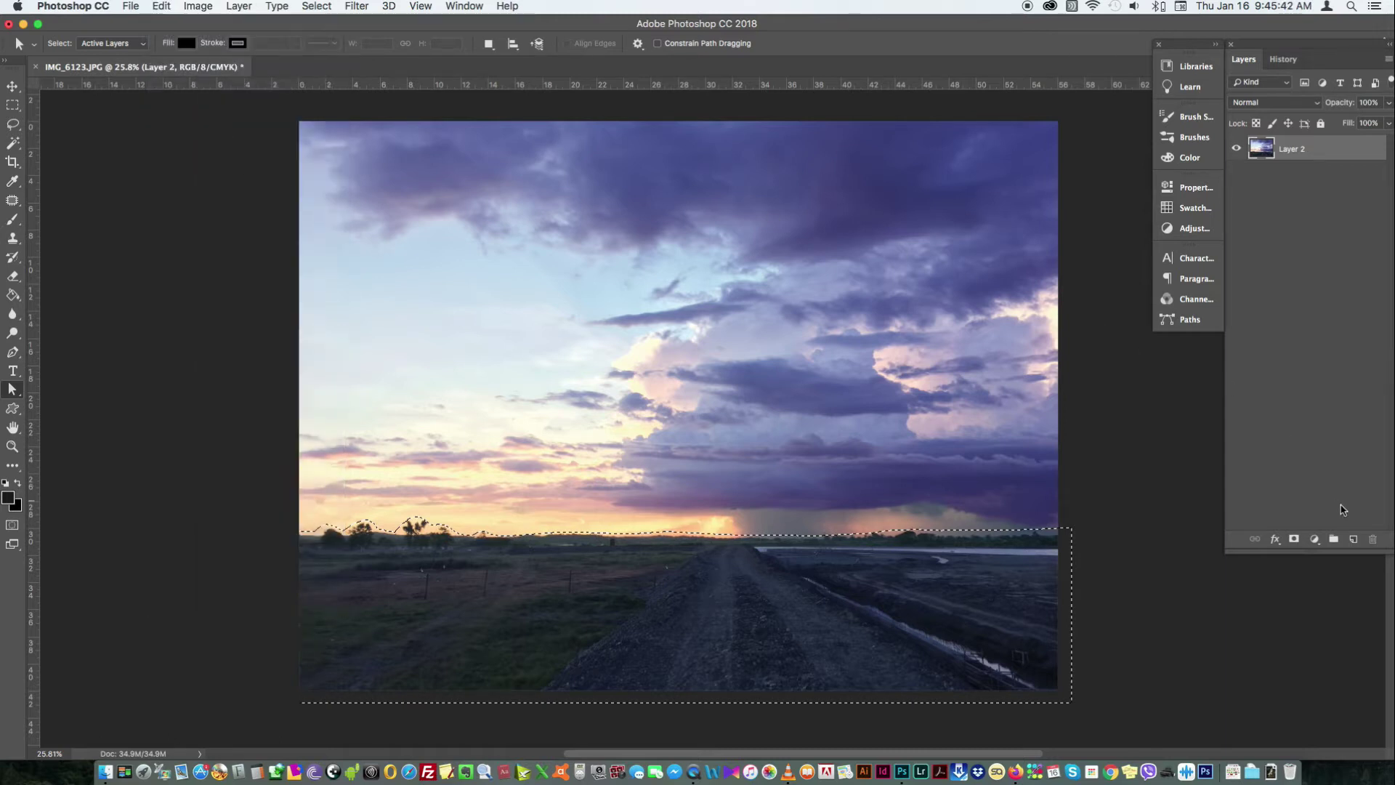
left_click(1353, 539)
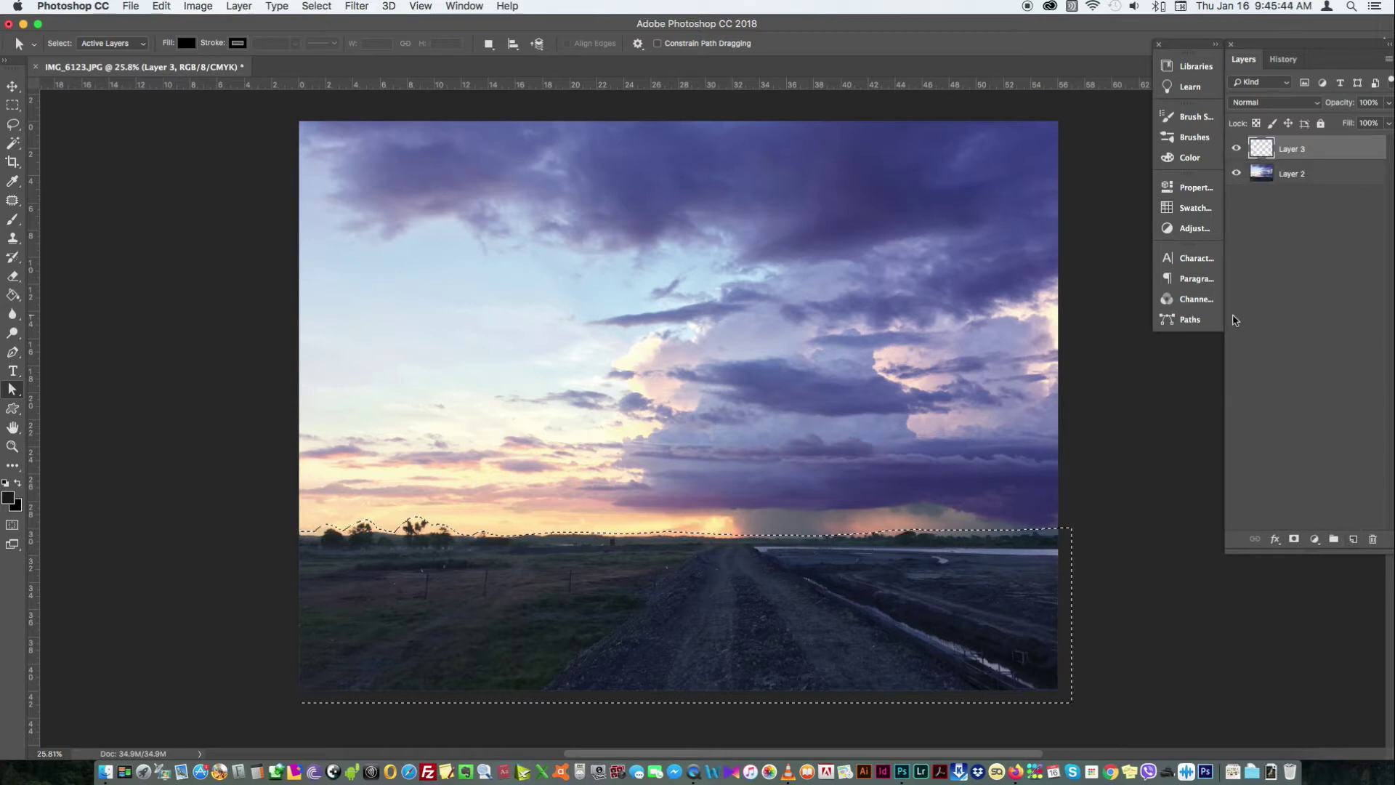
key("super+d")
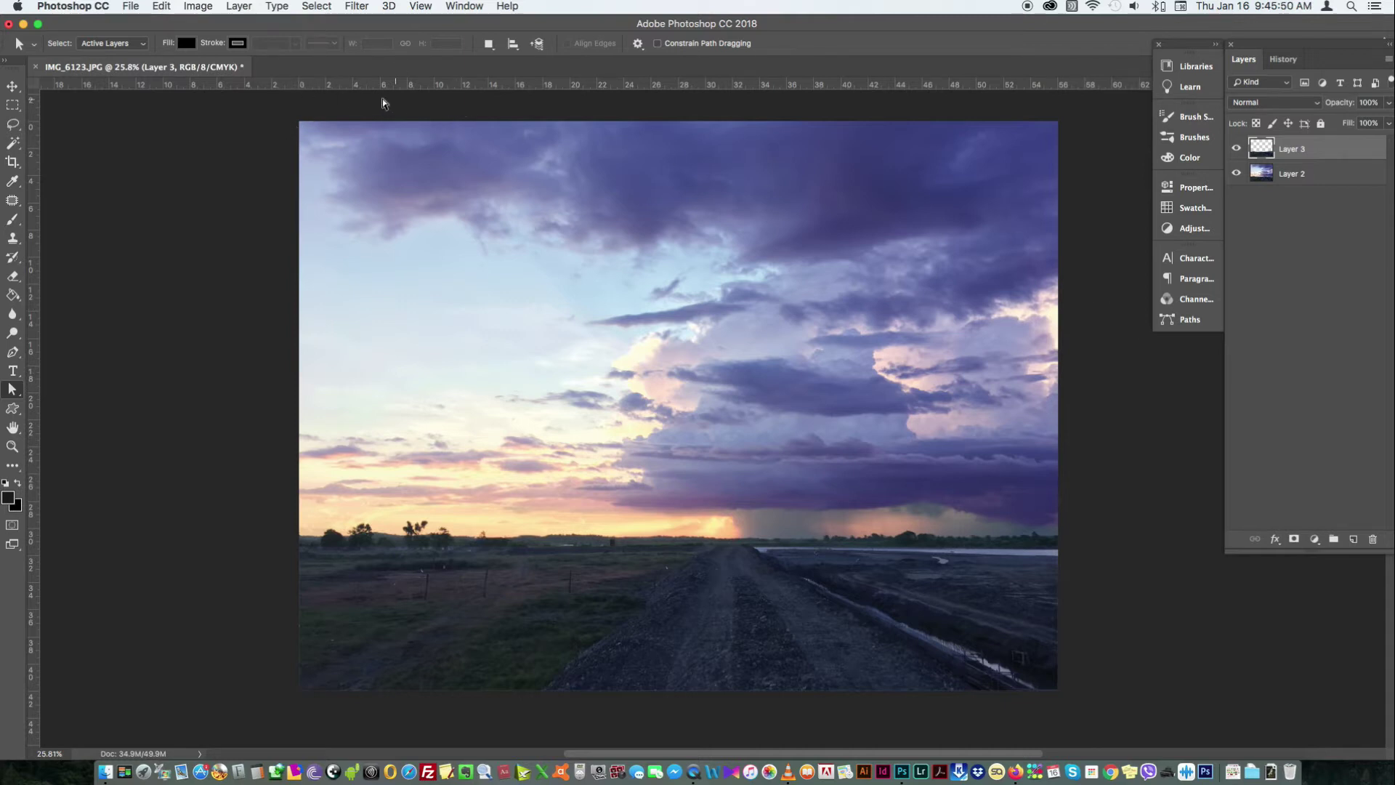
Display the Timeline below the image and fit the whole photo into the remaining space
left_click(421, 7)
mouse_move(464, 6)
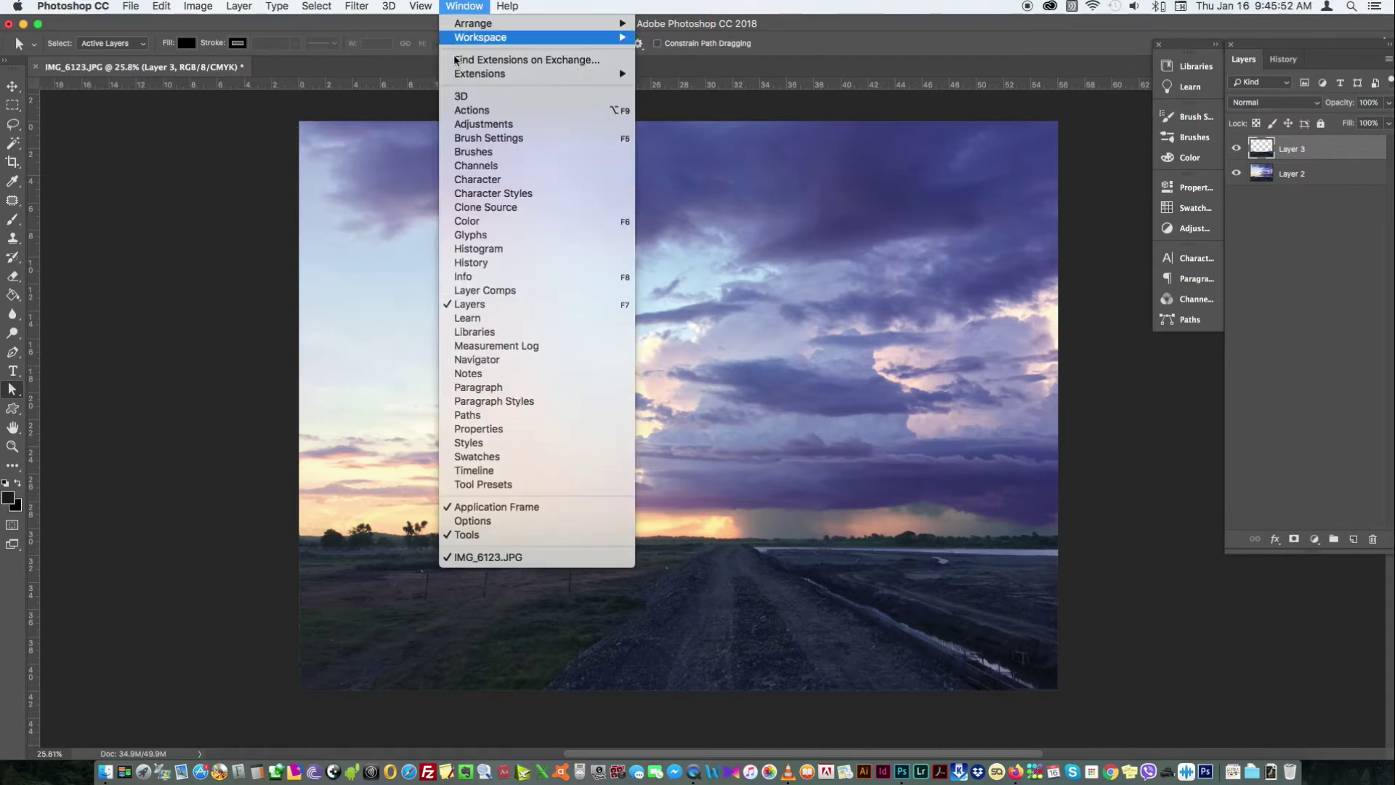
left_click(550, 473)
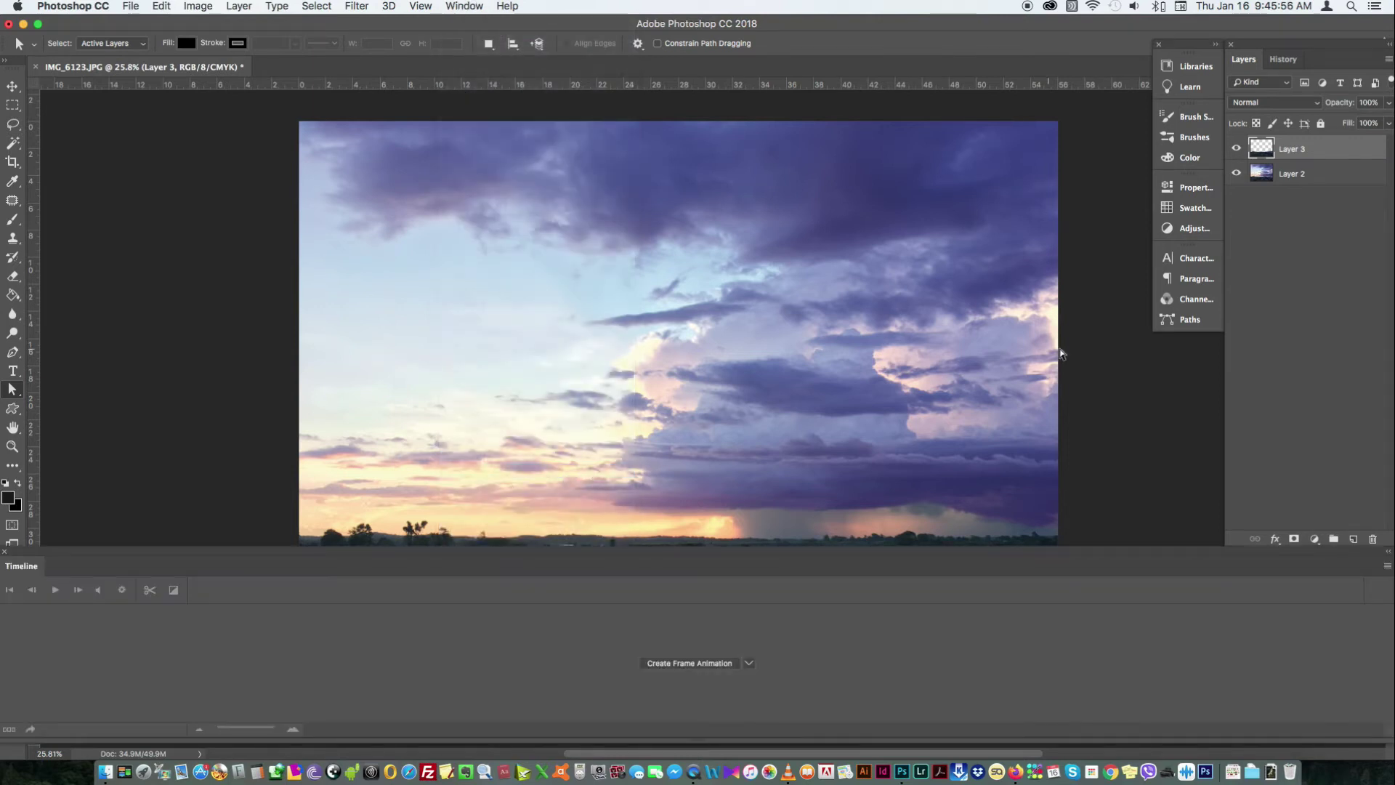
key("z")
left_click(1079, 446, "alt")
left_click_drag(1075, 444, 1062, 444)
left_click_drag(909, 481, 806, 380)
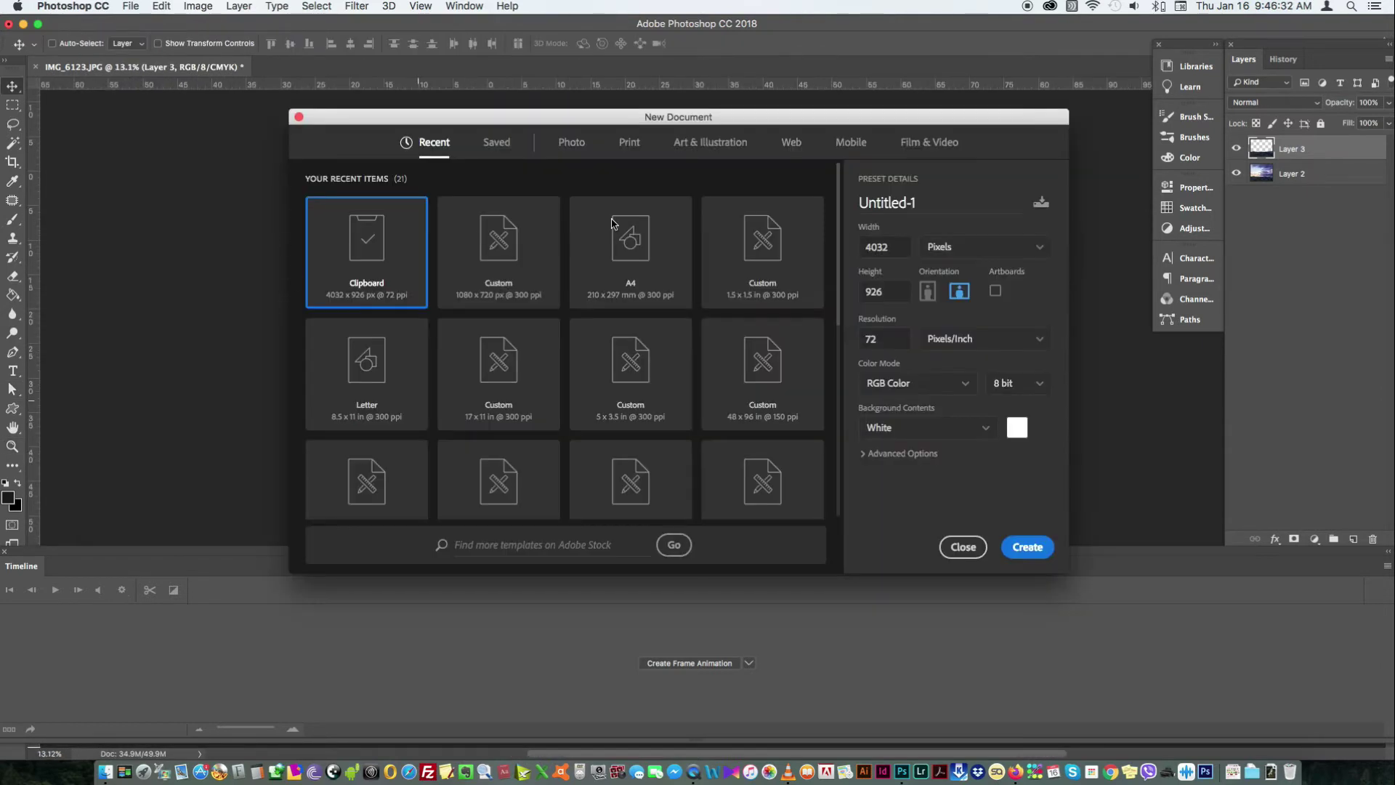
Create a new document 1920 pixels wide and 1080 pixels high with a white background
left_click(894, 246)
type("1920")
key("Tab")
type("10")
left_click(1030, 549)
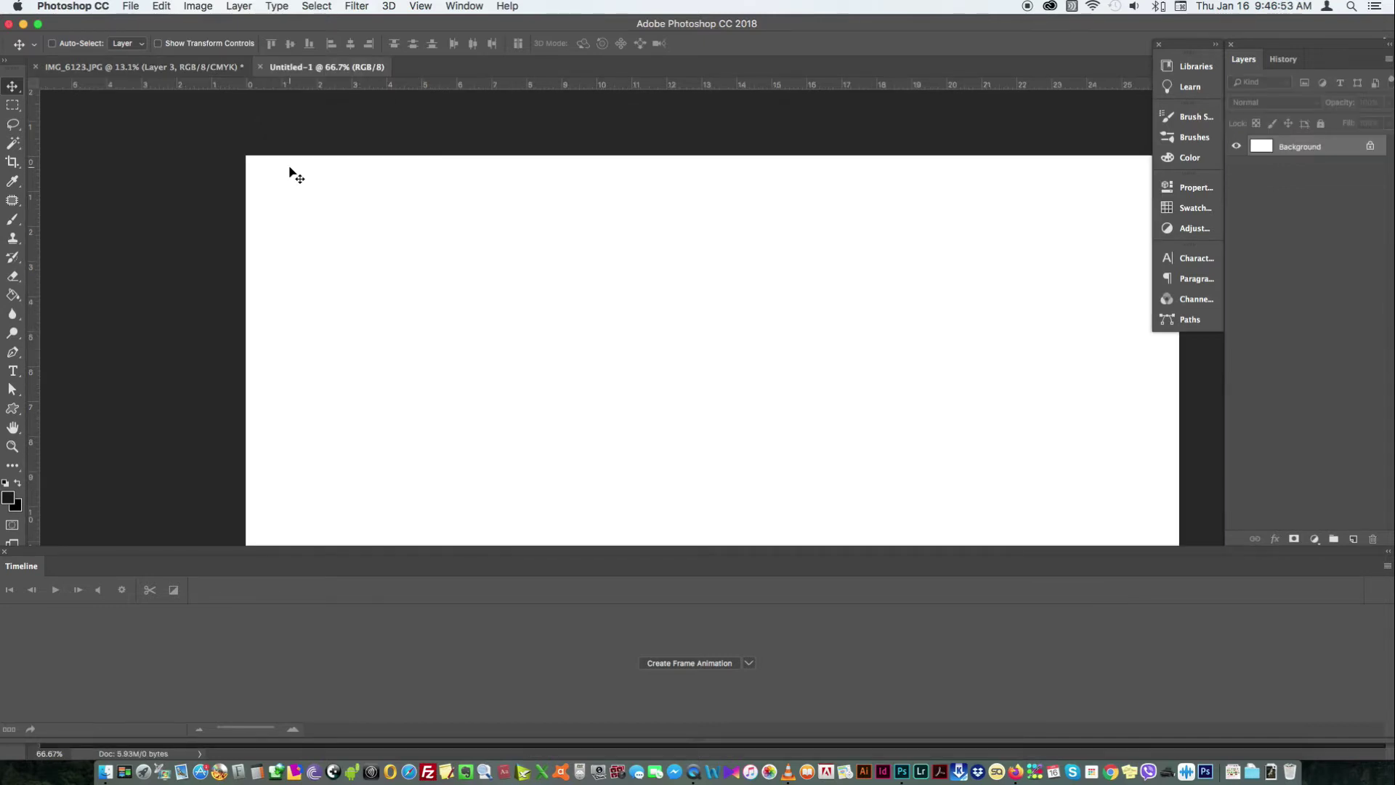
Float the blank document and IMG_6123.JPG as separate windows placed side by side
key("z")
key("super+0")
left_click_drag(822, 366, 770, 362)
key("f")
left_click_drag(726, 422, 710, 351)
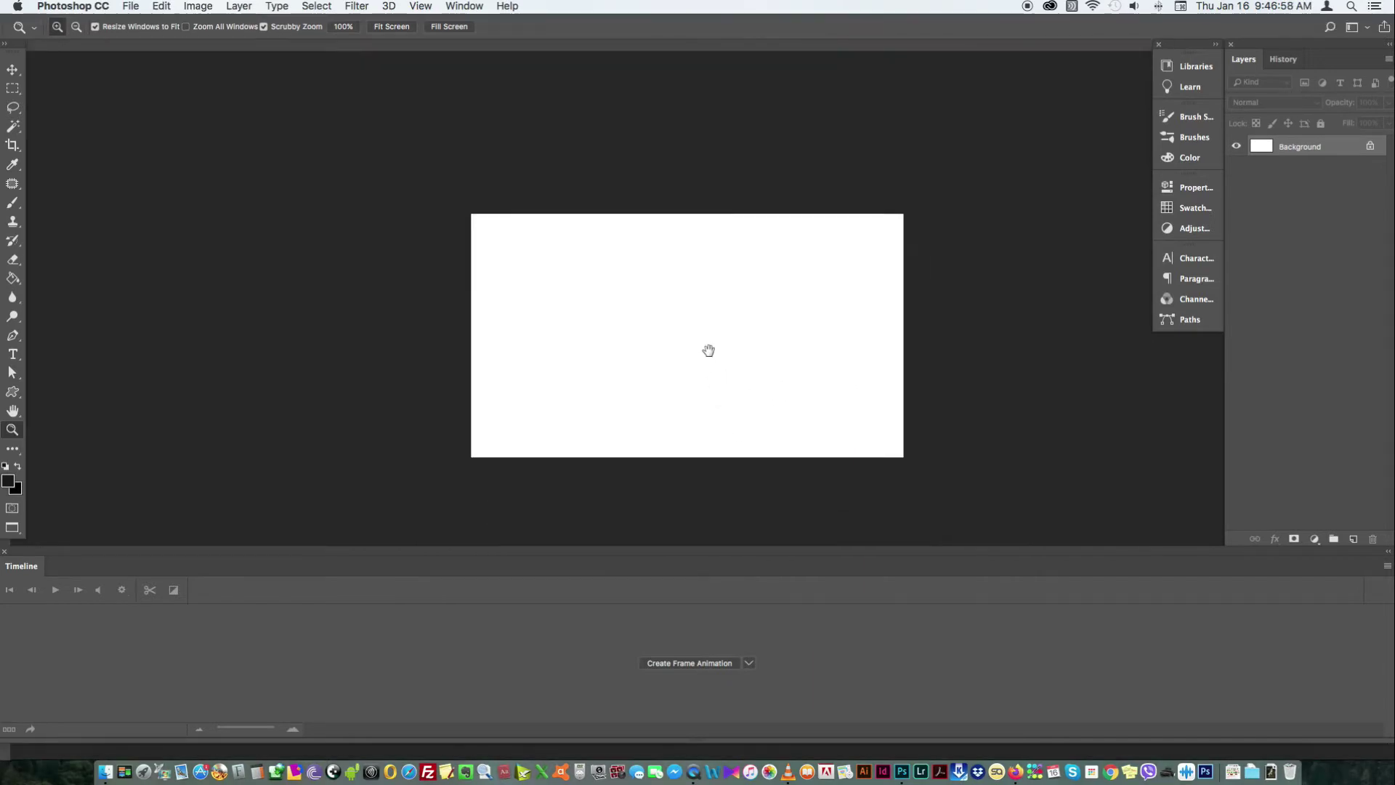
key("f")
key("f")
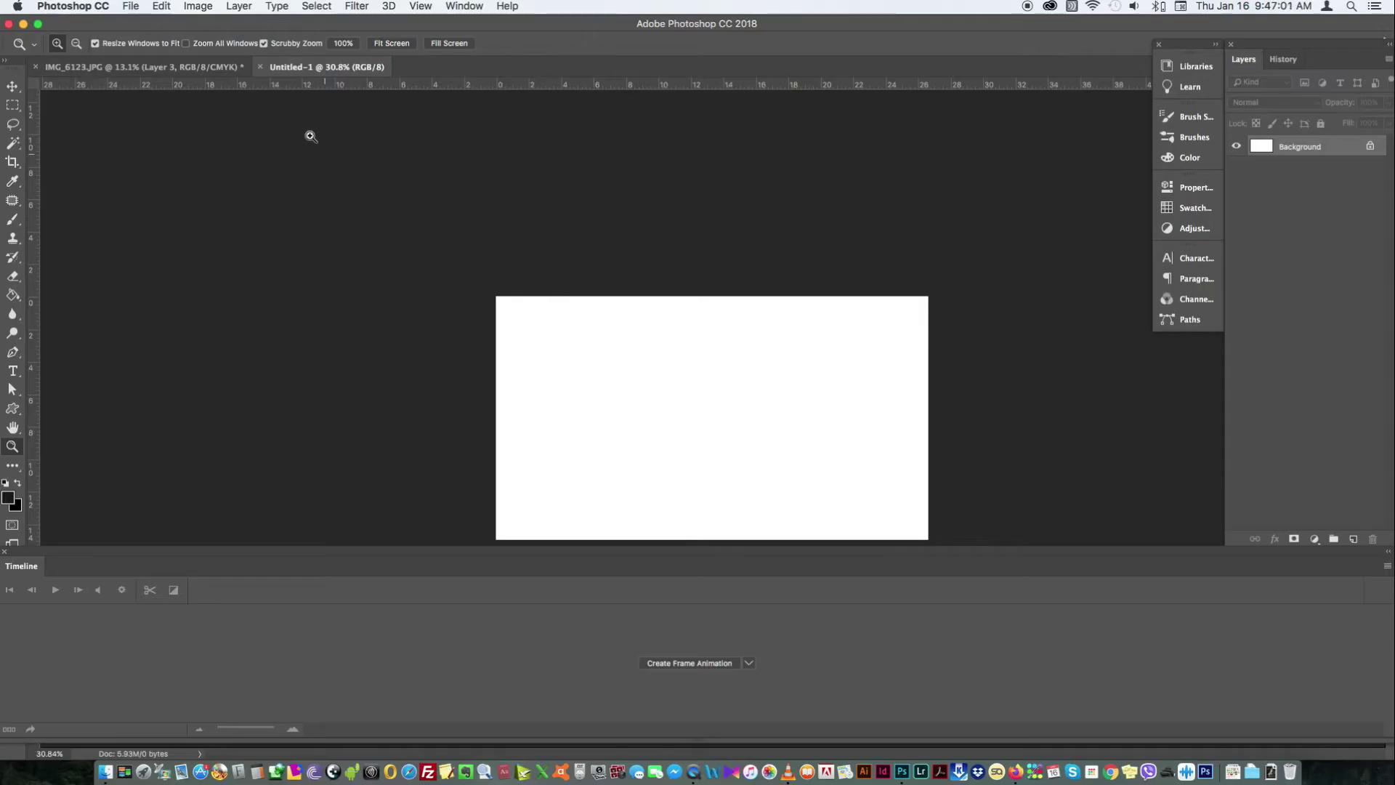
left_click_drag(298, 66, 640, 114)
left_click_drag(183, 72, 193, 98)
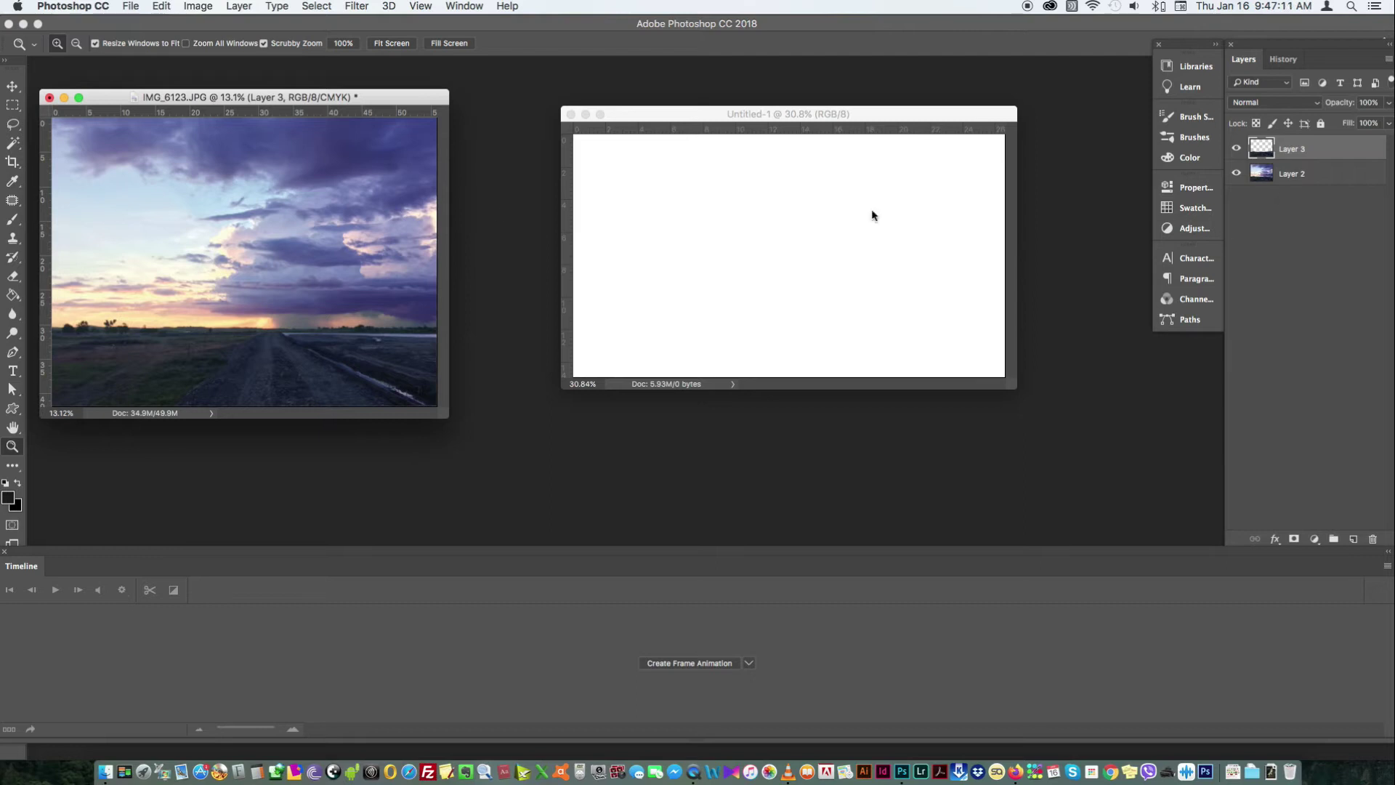
Copy both photo layers into the blank document and close IMG_6123.JPG without saving
left_click(373, 191)
key("v")
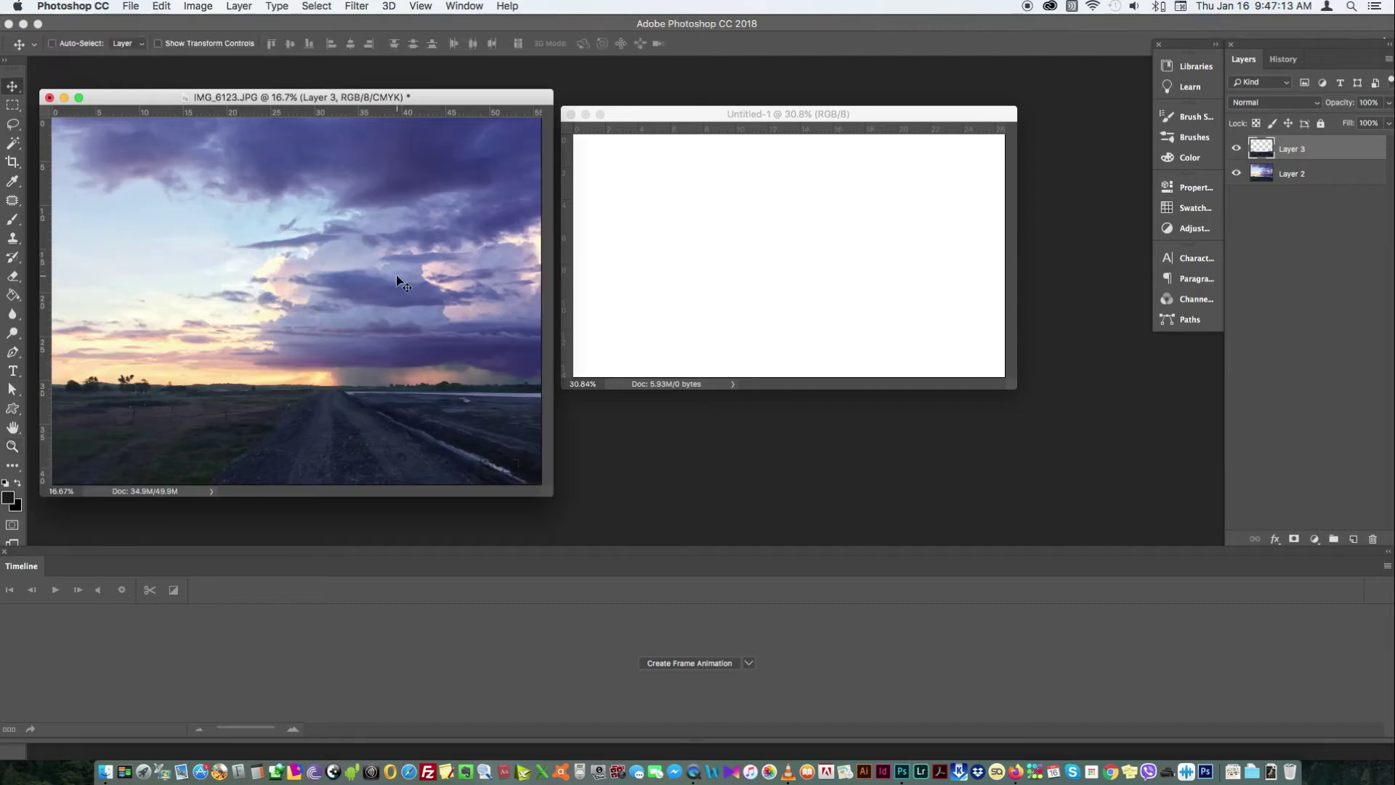
left_click(1306, 177, "shift")
left_click_drag(1306, 177, 799, 268)
left_click(373, 141)
key("super+w")
key("super+d")
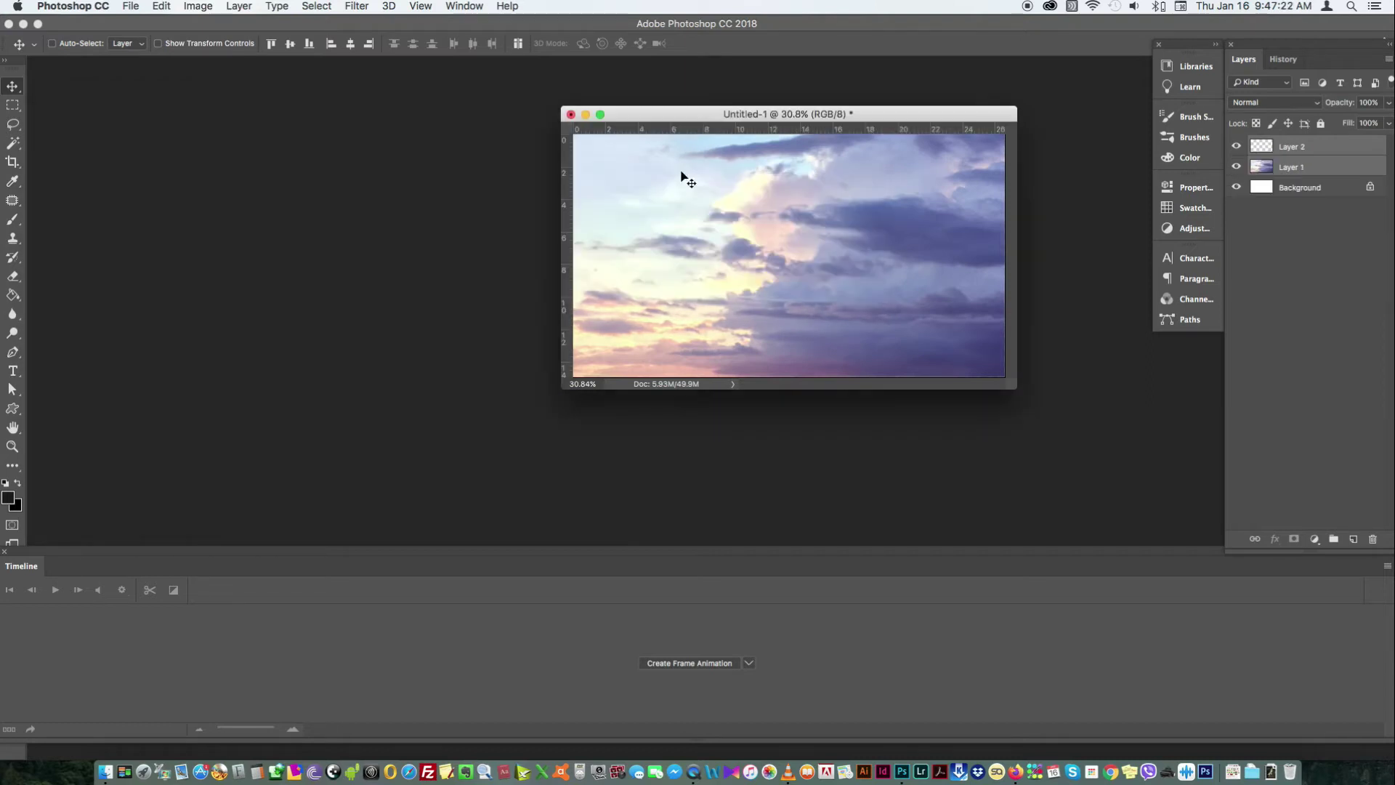
Enlarge the document window so there is working space all around the canvas
left_click(601, 117)
left_click_drag(752, 341, 1092, 522)
left_click_drag(420, 68, 418, 74)
key("z")
left_click_drag(741, 311, 722, 450)
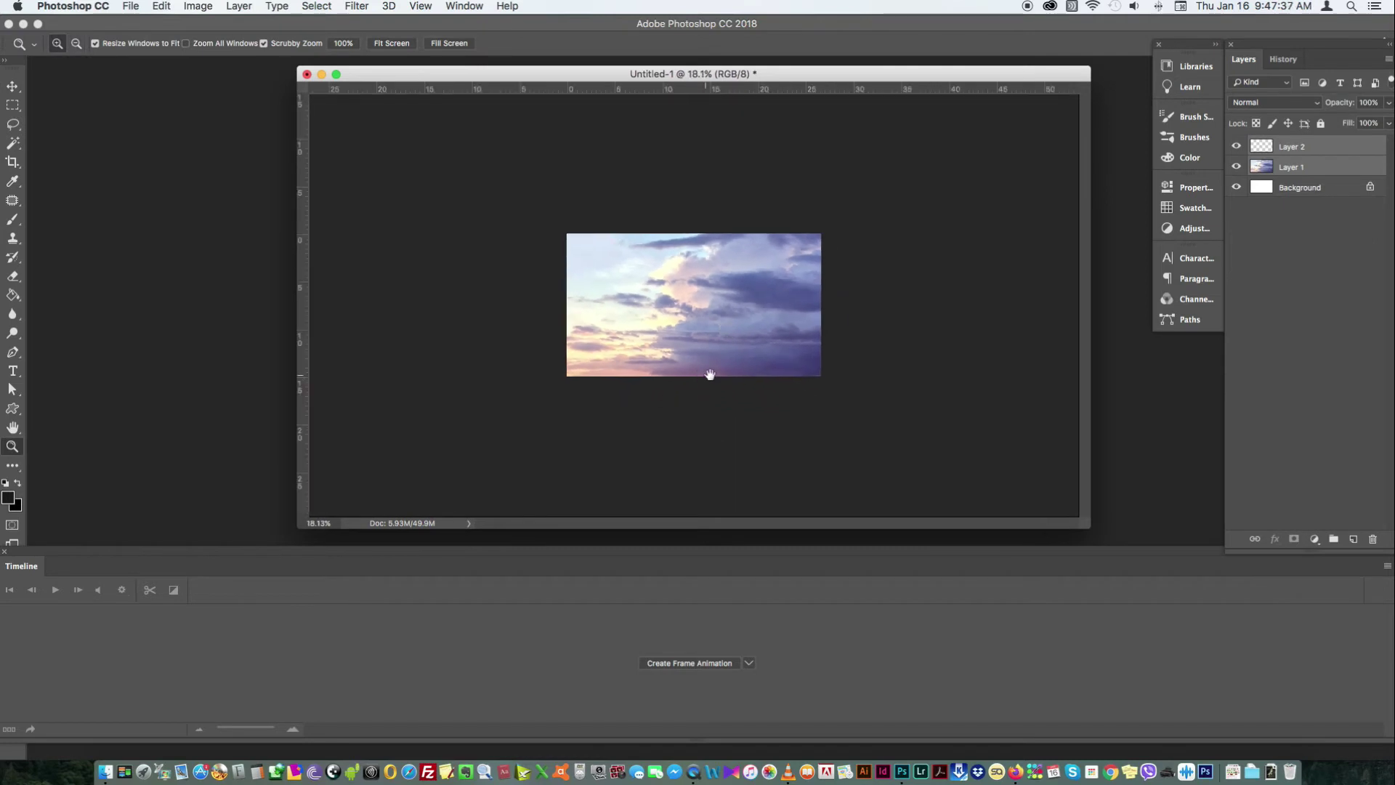
Scale both photo layers together to about 56% and position them so the sky and ground cover the canvas
key("super+t")
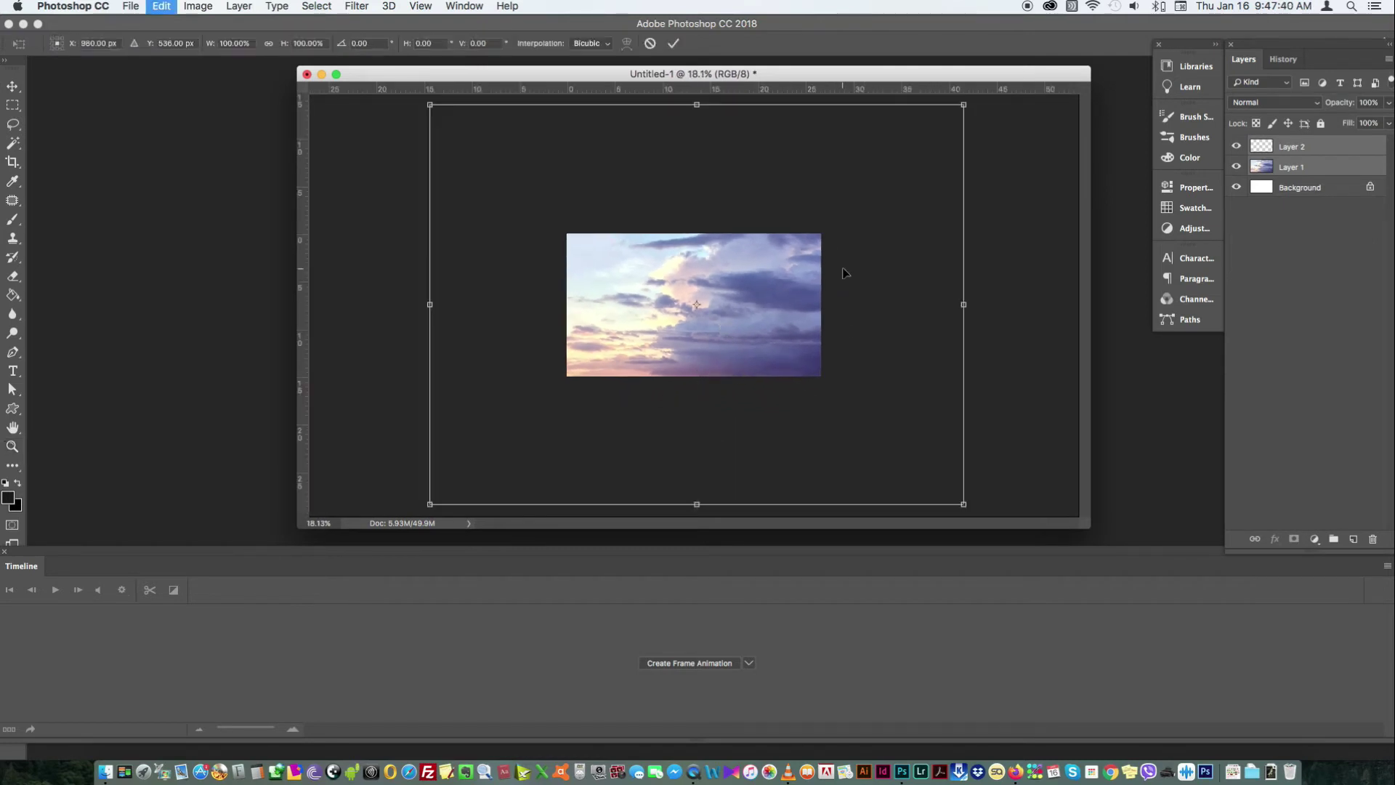
left_click_drag(960, 101, 831, 204)
left_click_drag(787, 370, 785, 352)
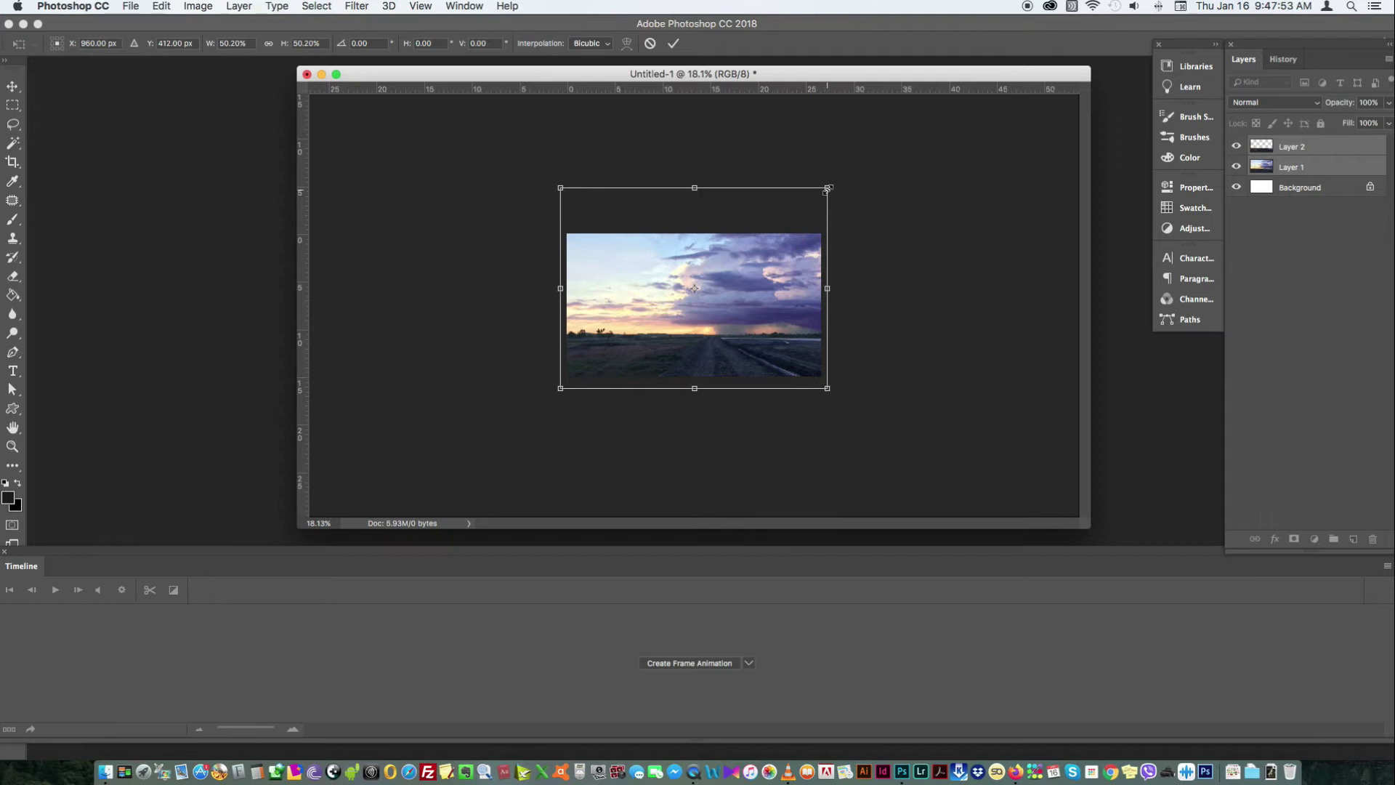
left_click_drag(827, 188, 839, 180)
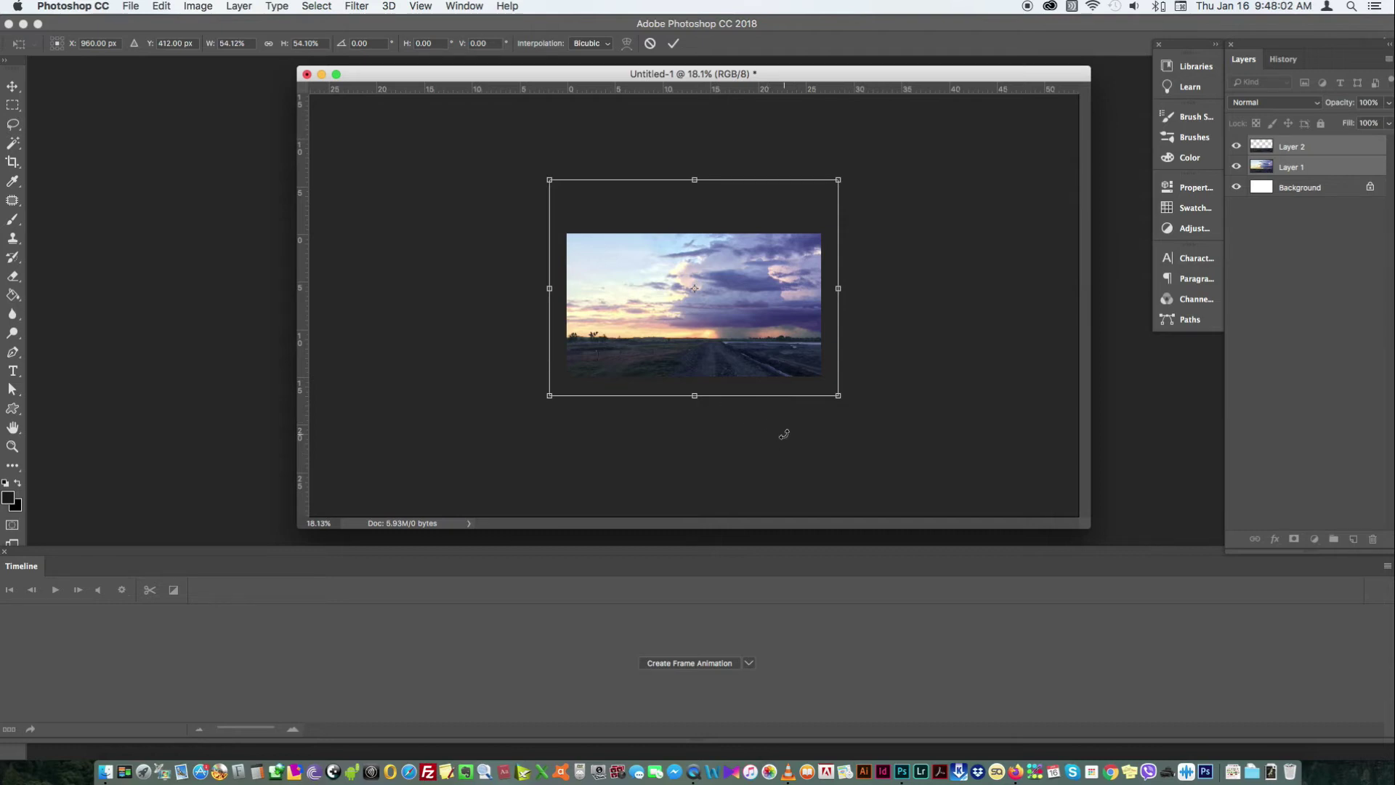
left_click_drag(840, 174, 828, 188)
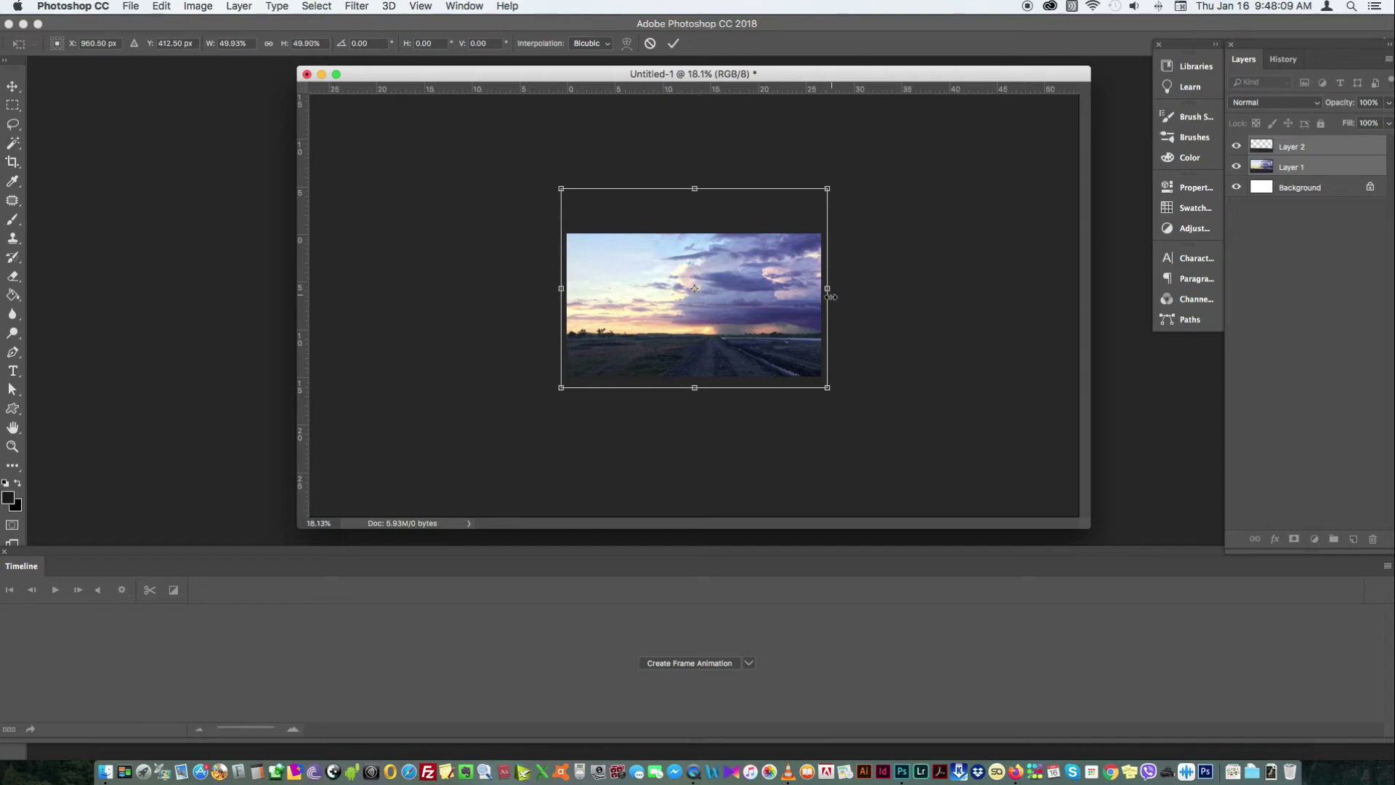
left_click_drag(829, 389, 838, 394)
left_click_drag(774, 357, 788, 360)
left_click_drag(838, 169, 843, 165)
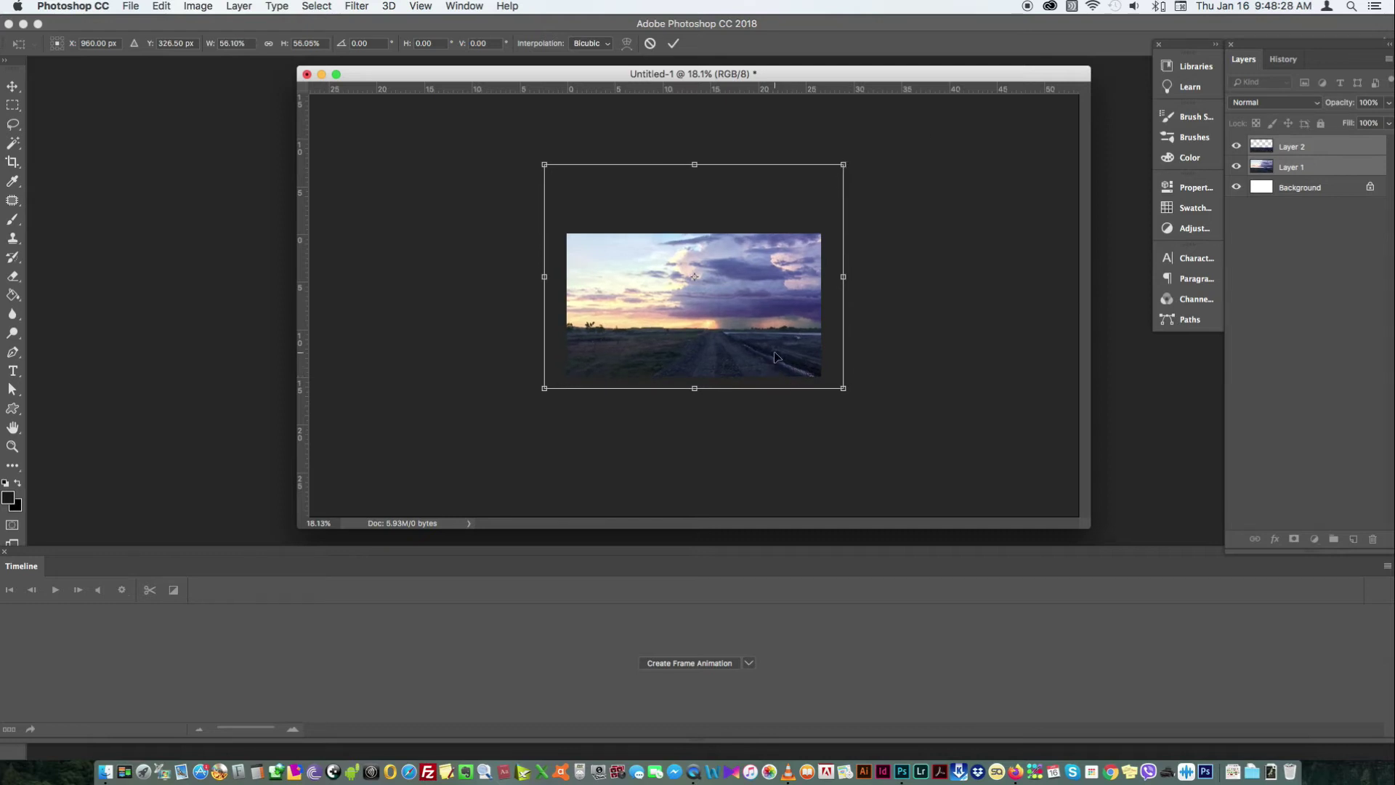
key("Return")
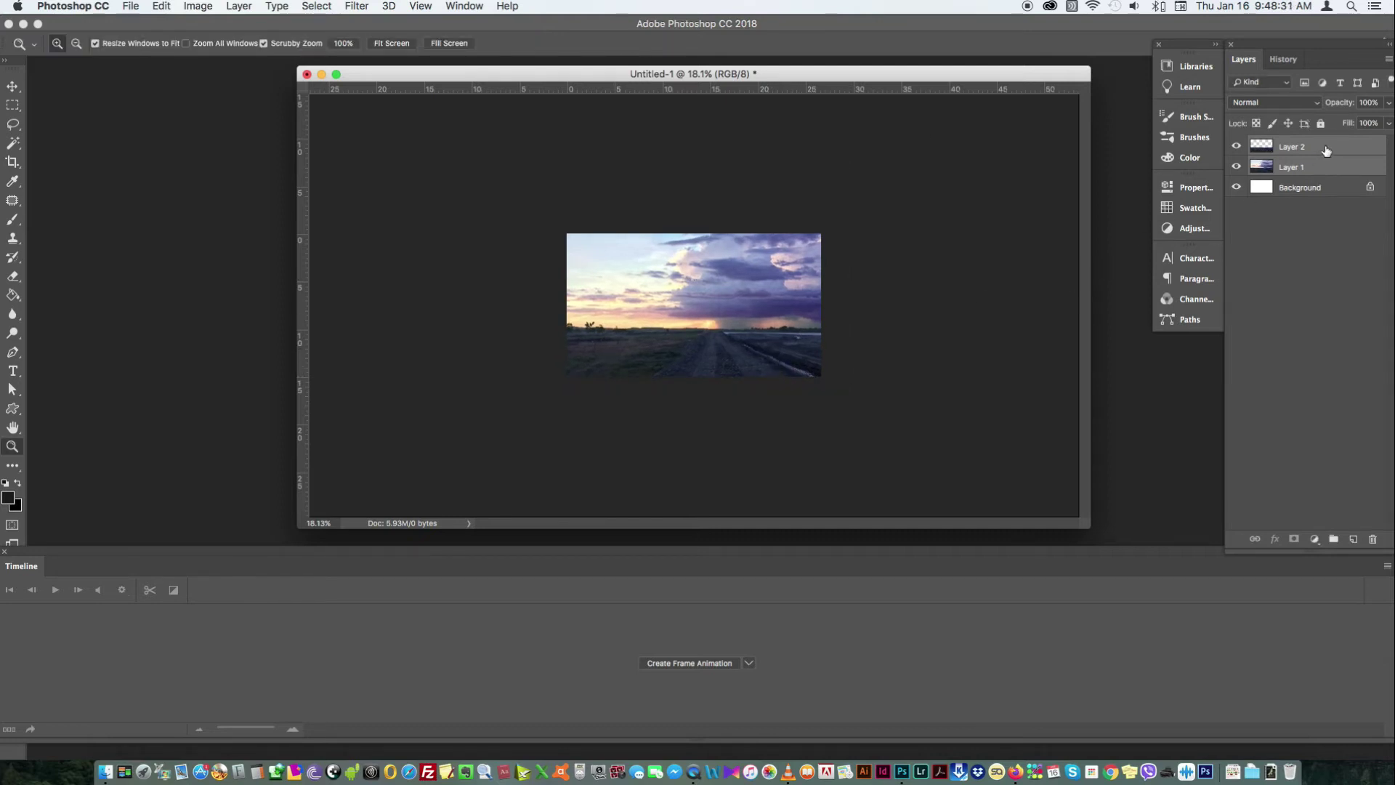
Convert the ground layer and the full photo layer into separate smart objects
left_click(1331, 212)
left_click(1311, 149)
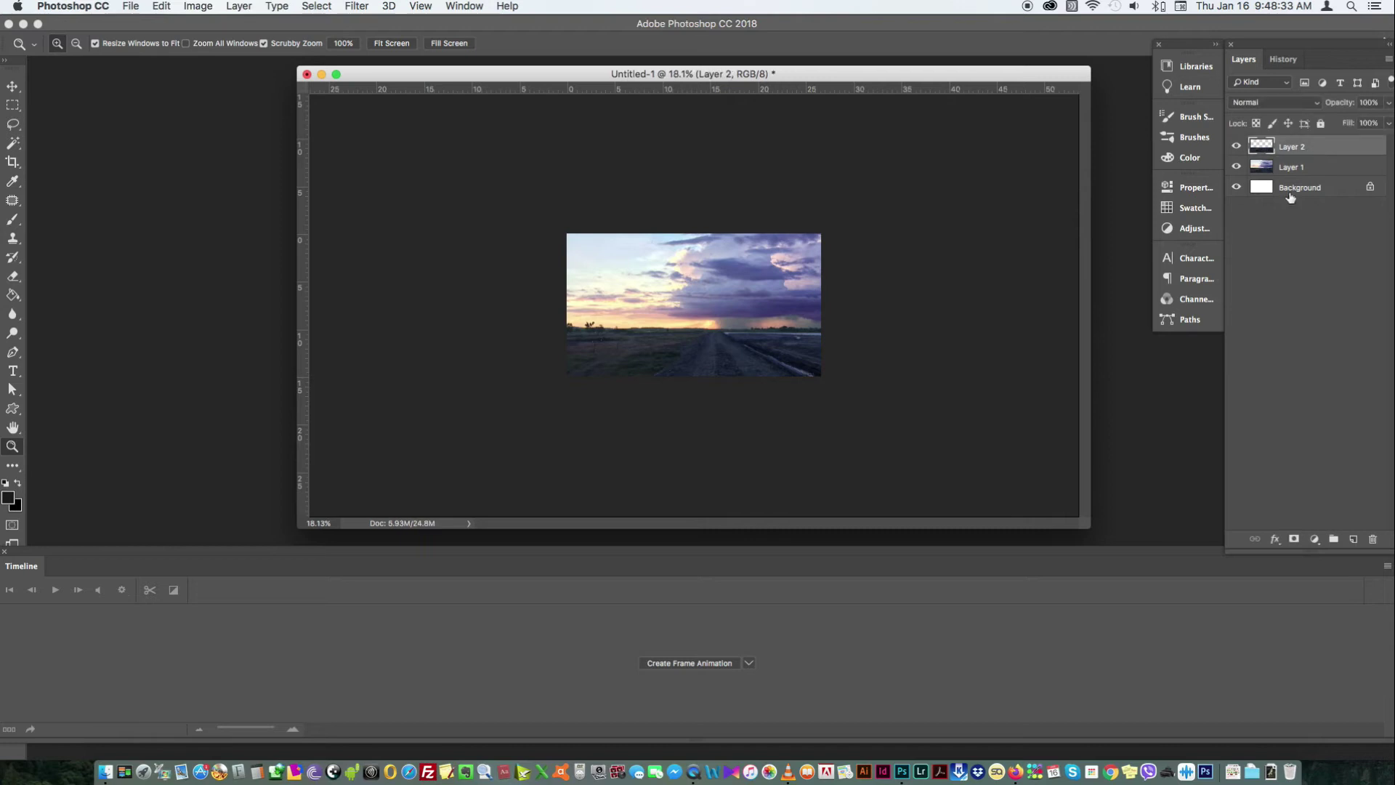
right_click(1315, 151)
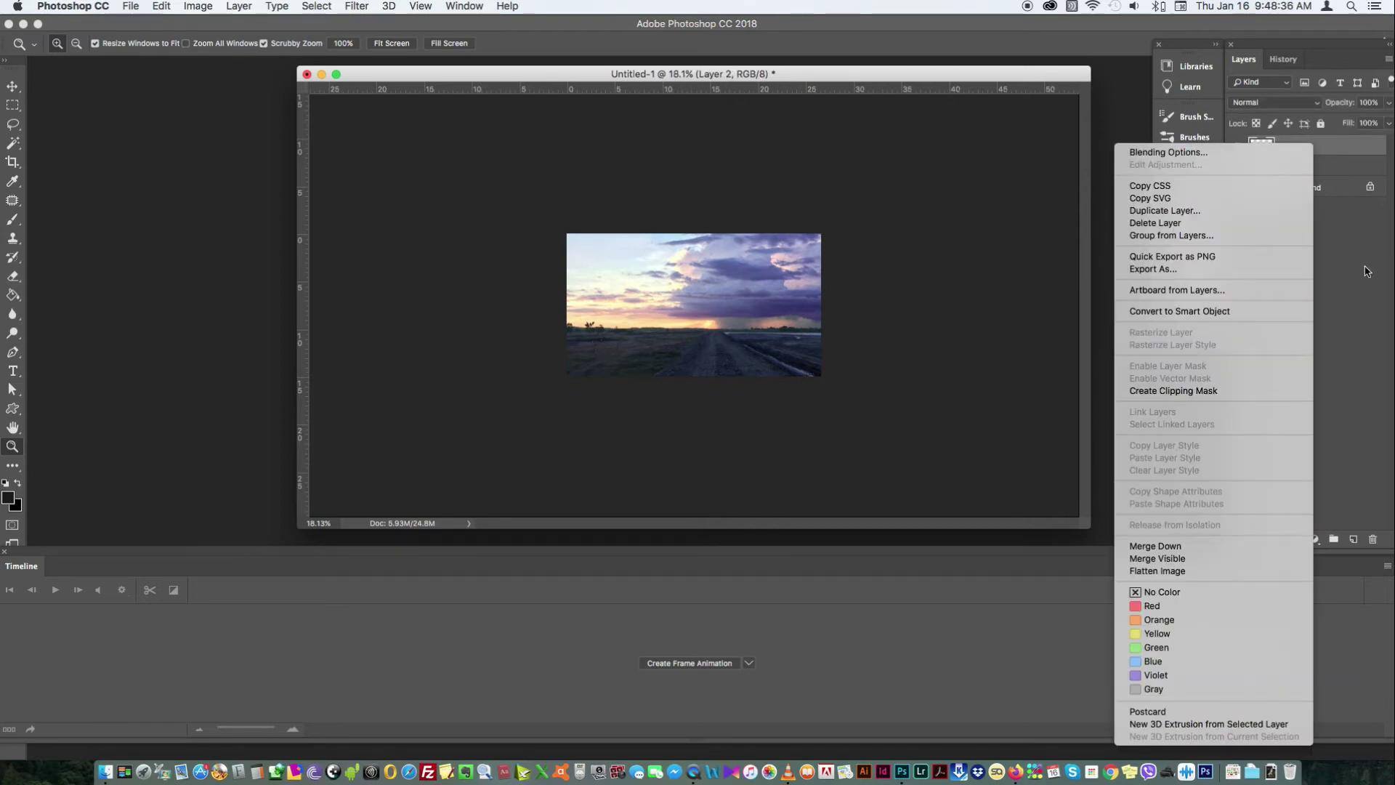
left_click(1296, 313)
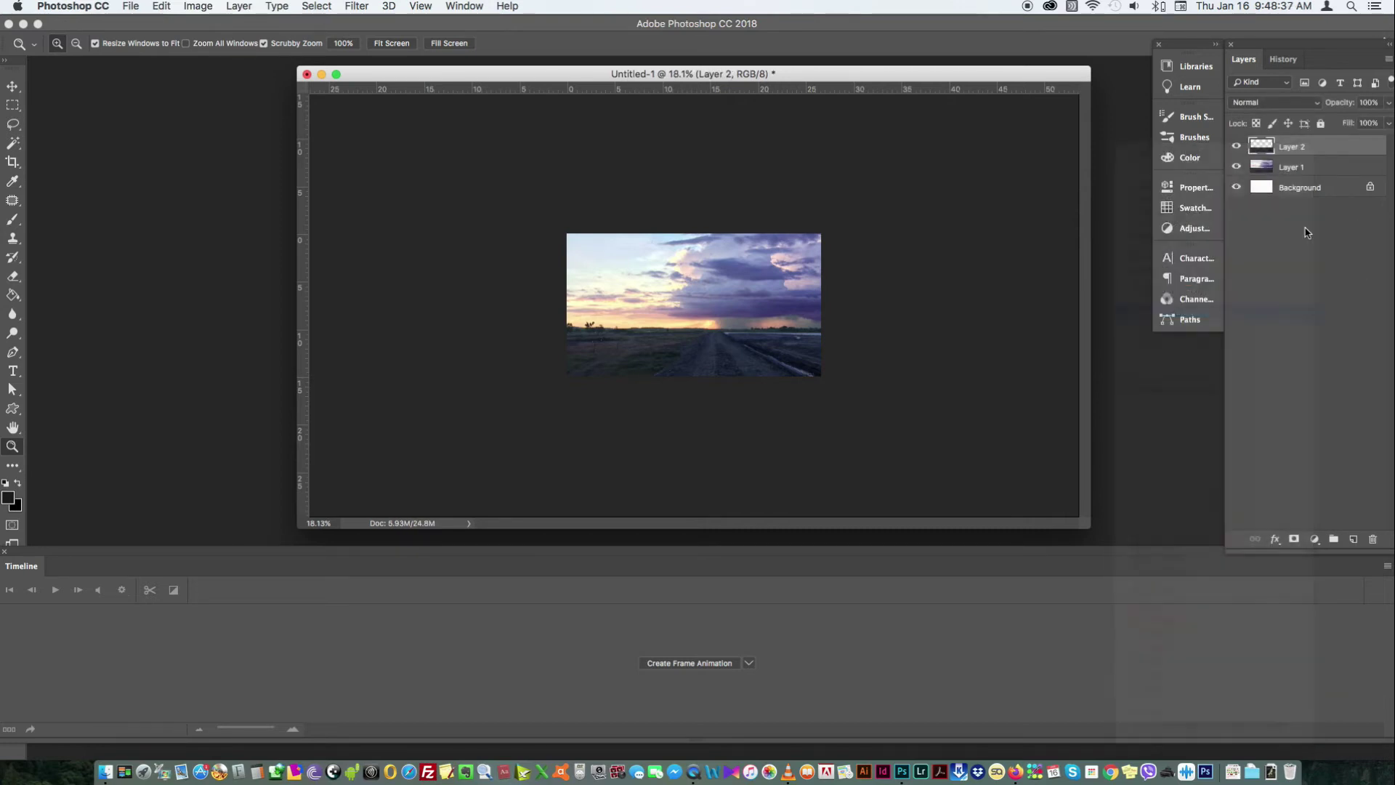
left_click(1325, 166)
right_click(1328, 169)
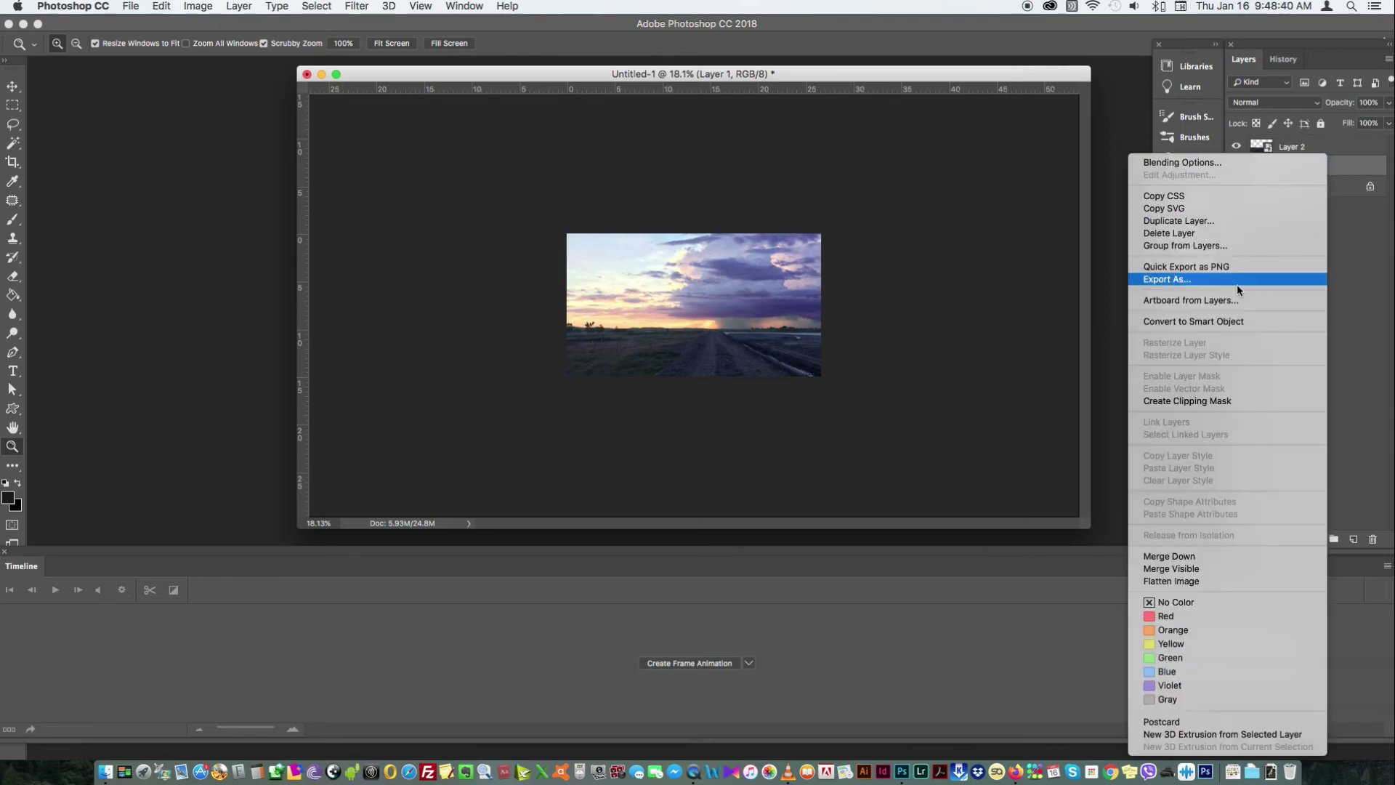
left_click(1270, 321)
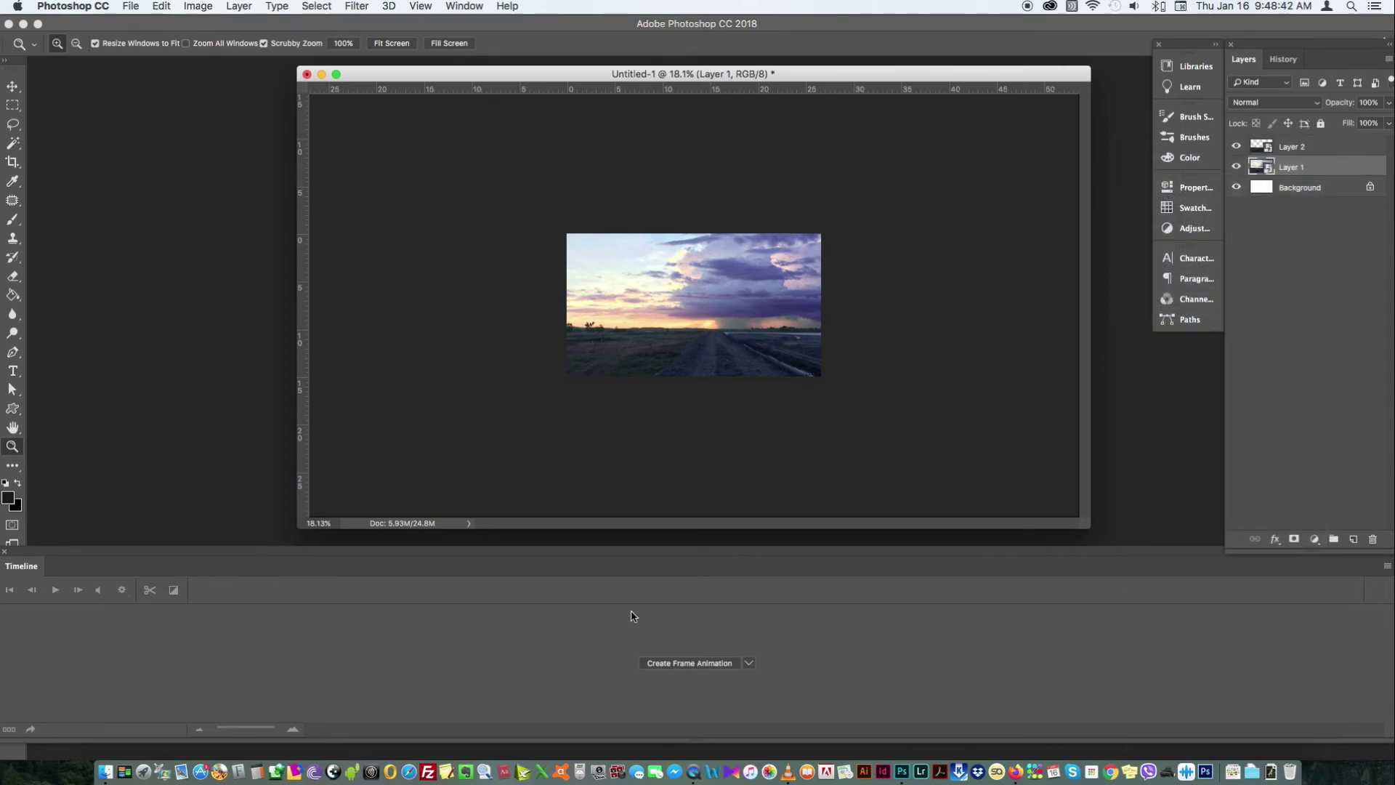
Create a video timeline from the document layers and expand the Layer 2 track to show its animation properties
left_click(749, 664)
left_click(754, 670)
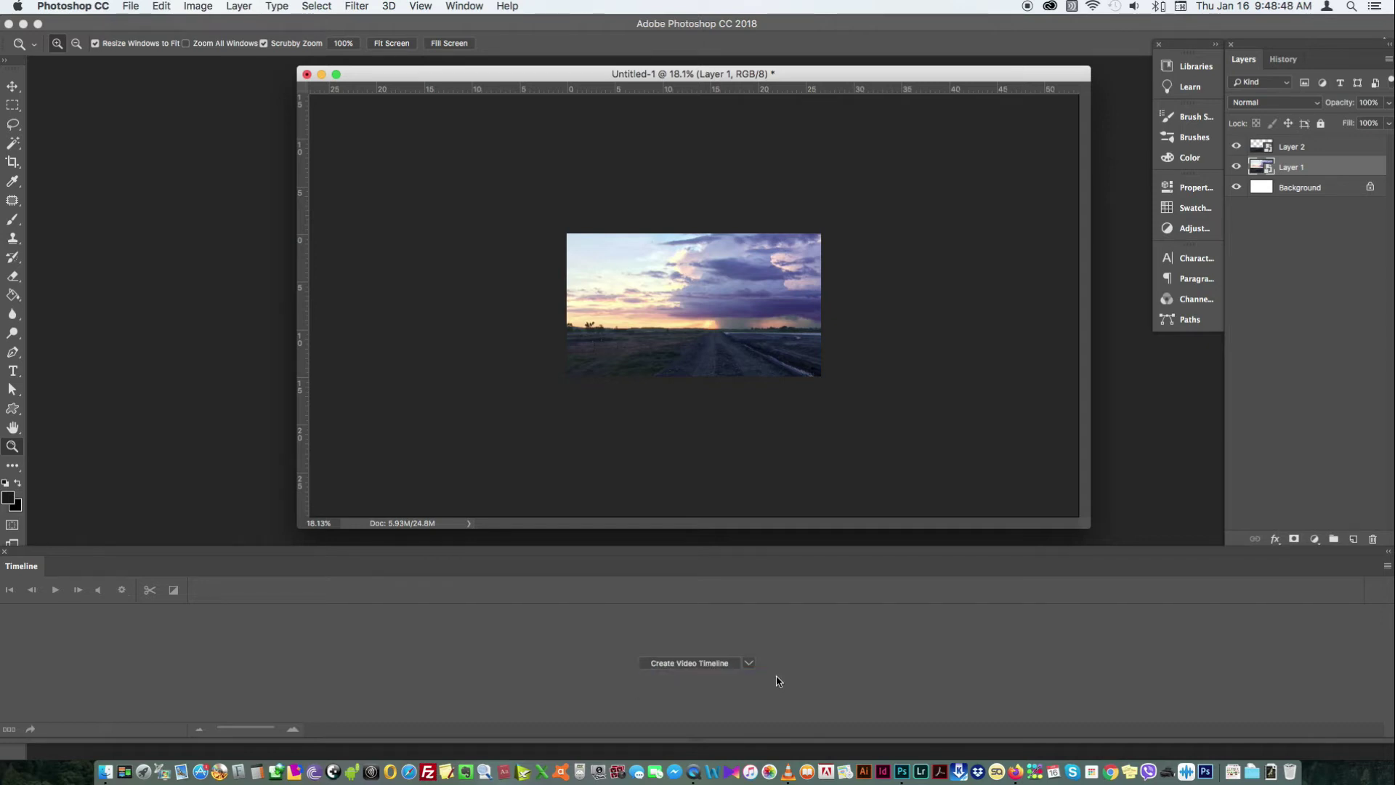
left_click(688, 664)
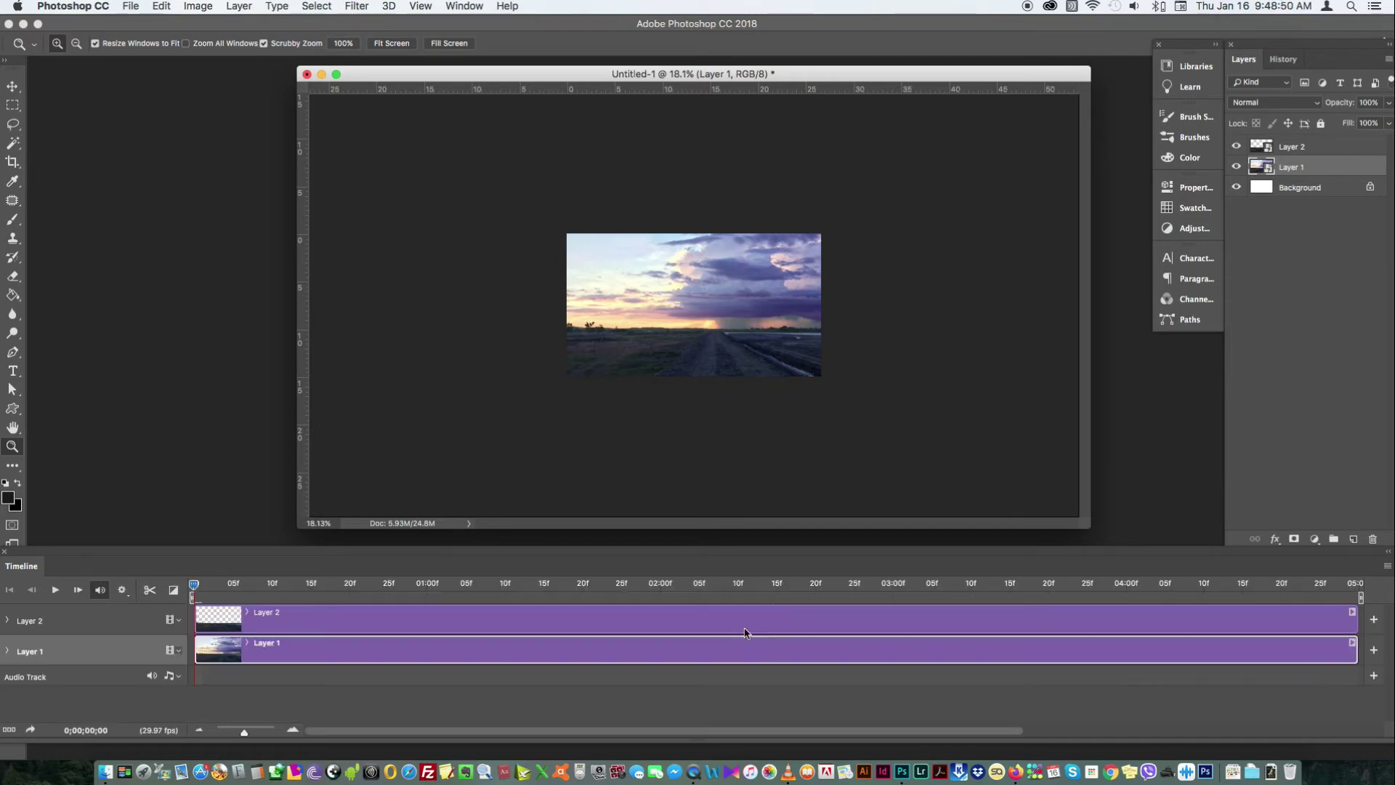
left_click(11, 624)
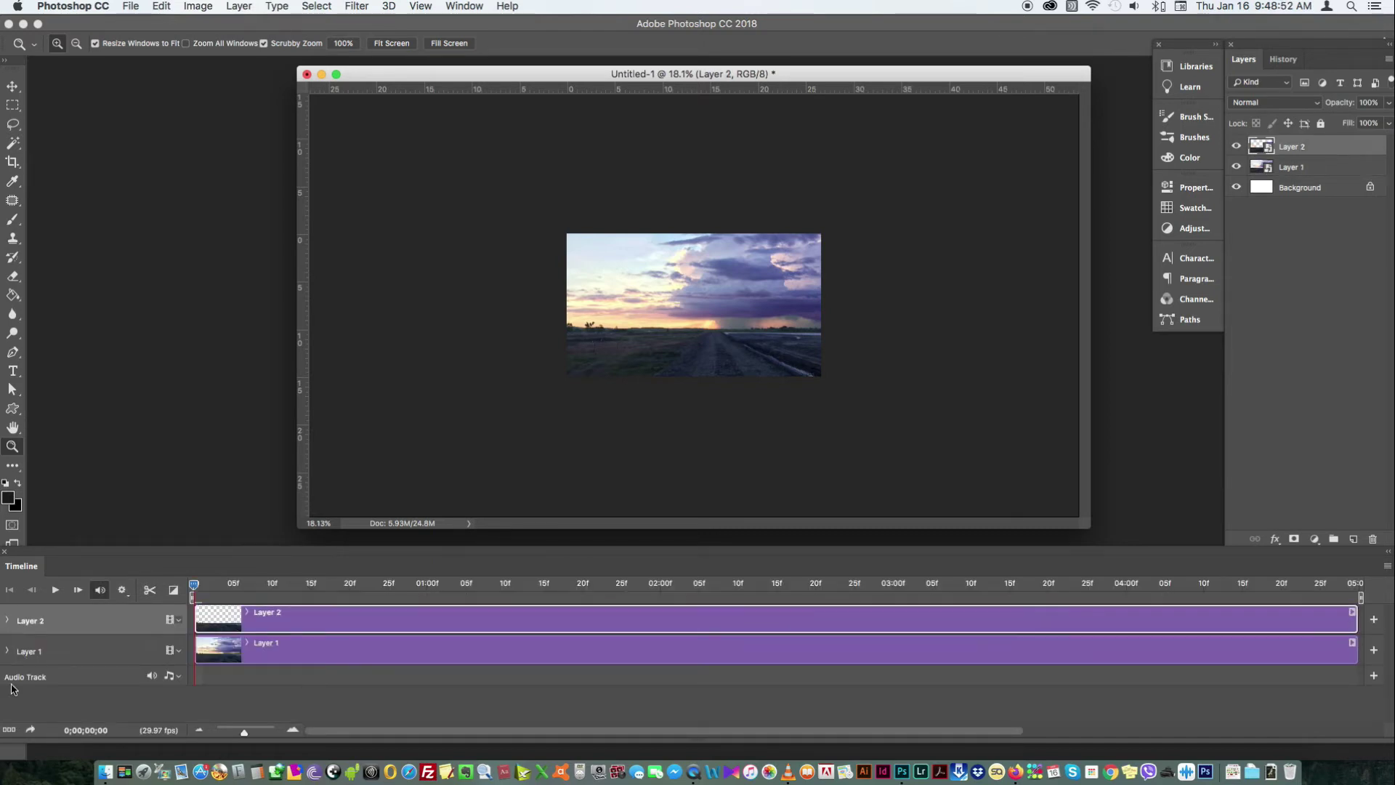
left_click(8, 621)
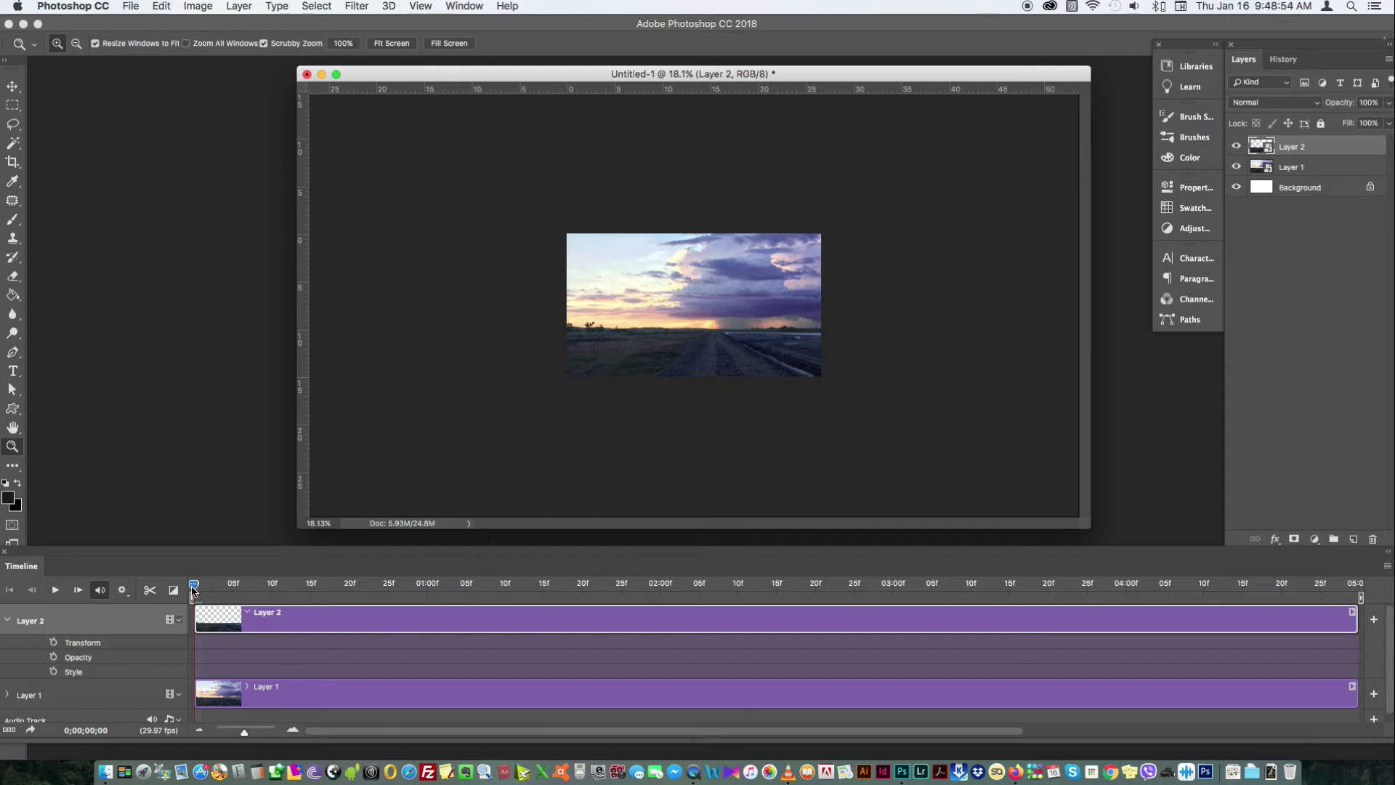
Expand the Layer 1 track and add a starting Transform keyframe at 0;00;00;00
left_click(1327, 247)
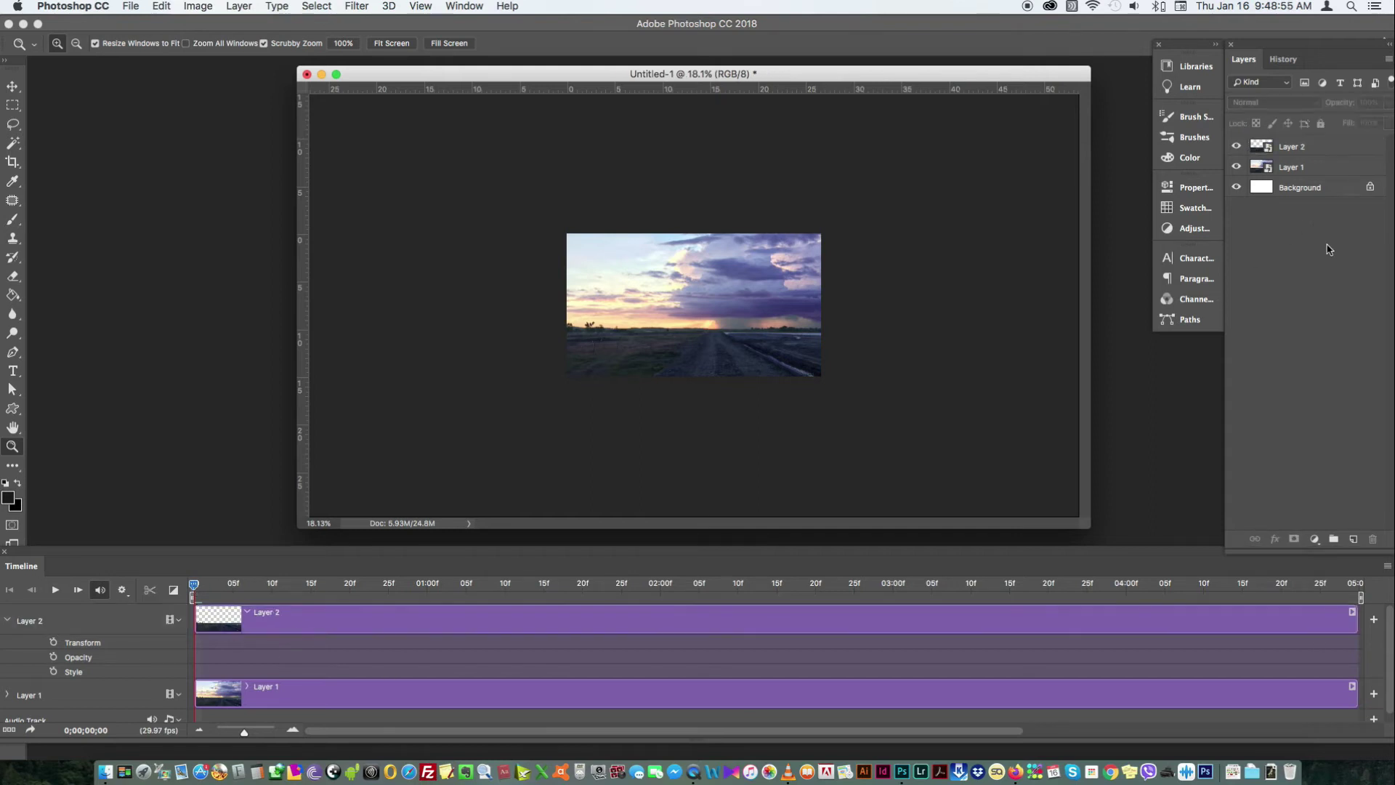
left_click(1335, 166)
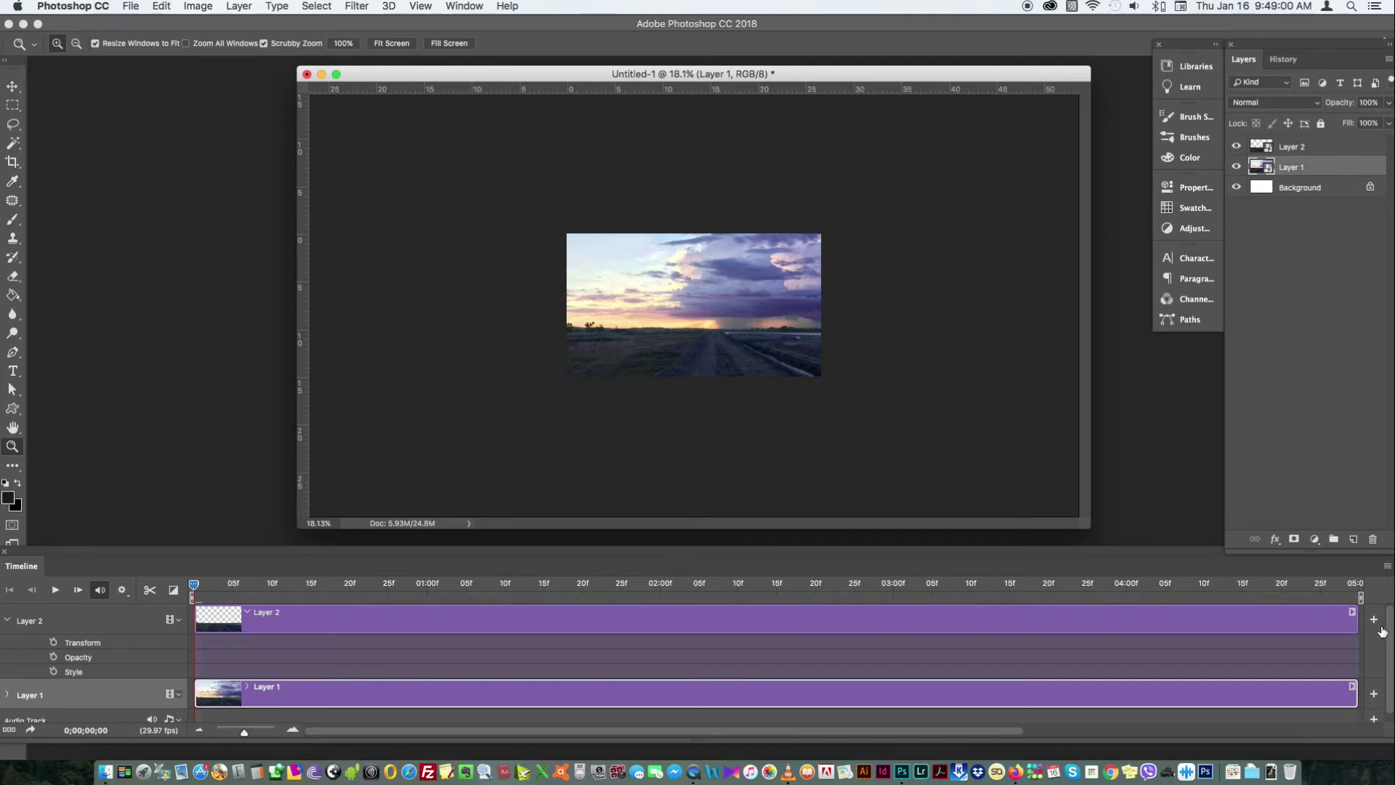
scroll(1391, 621, "down", 1)
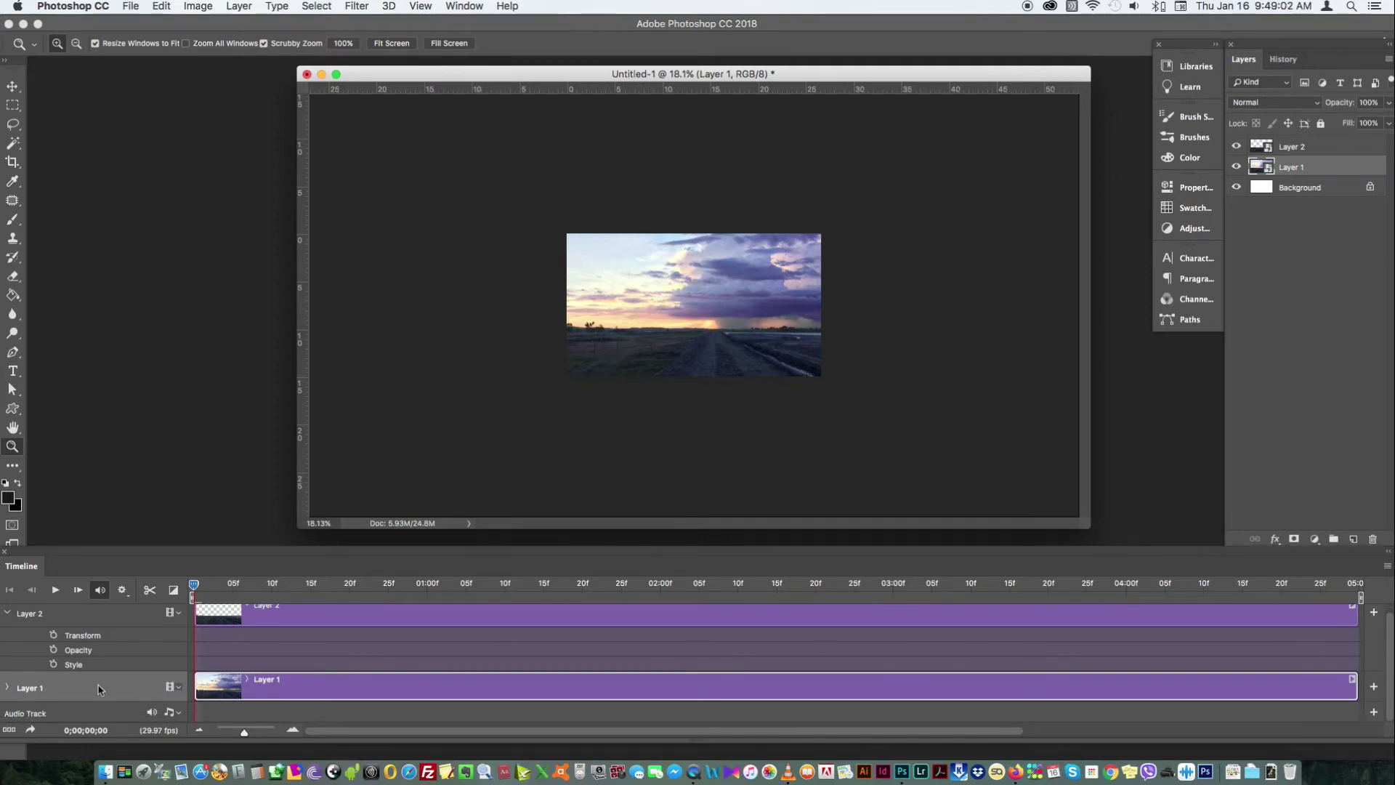
left_click(7, 688)
scroll(1389, 639, "up", 1)
scroll(1390, 639, "down", 5)
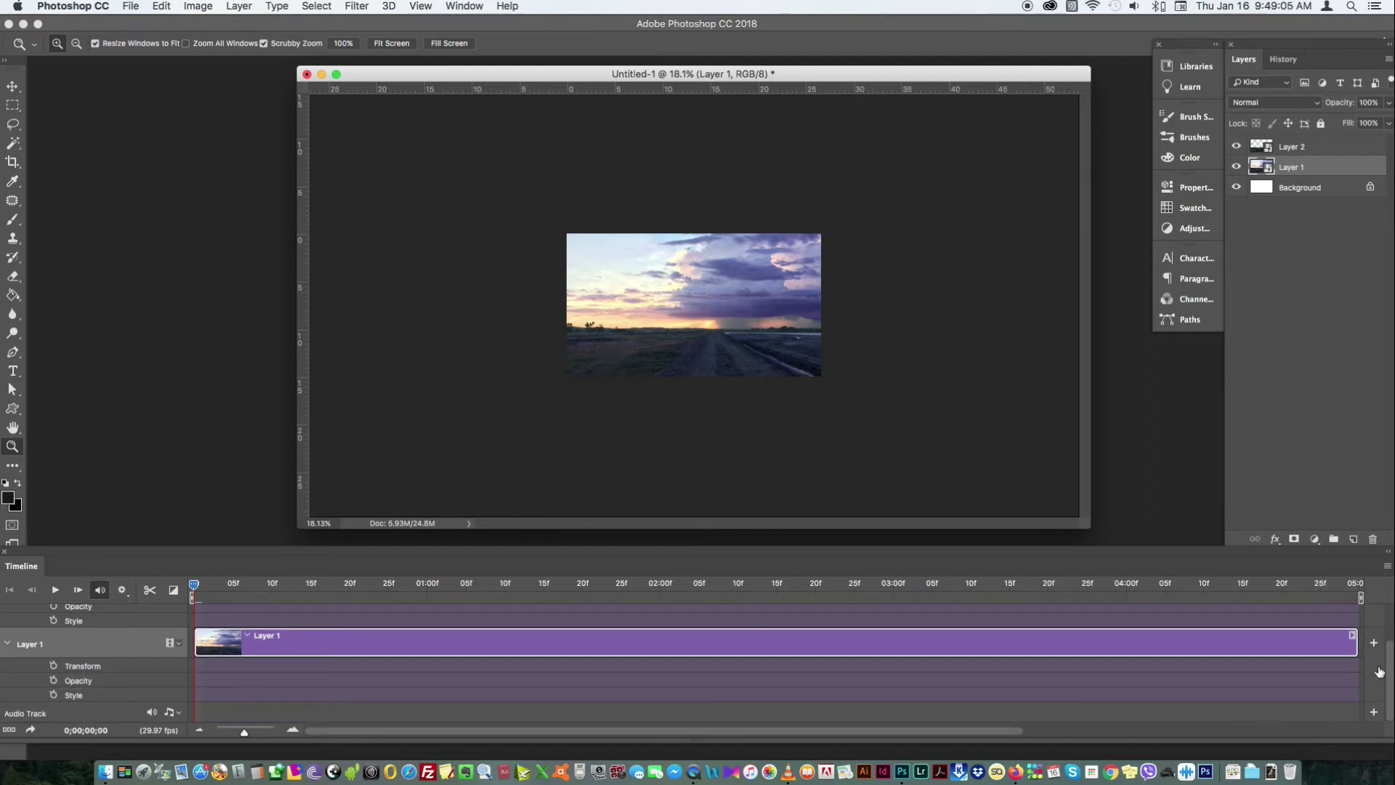
left_click(53, 664)
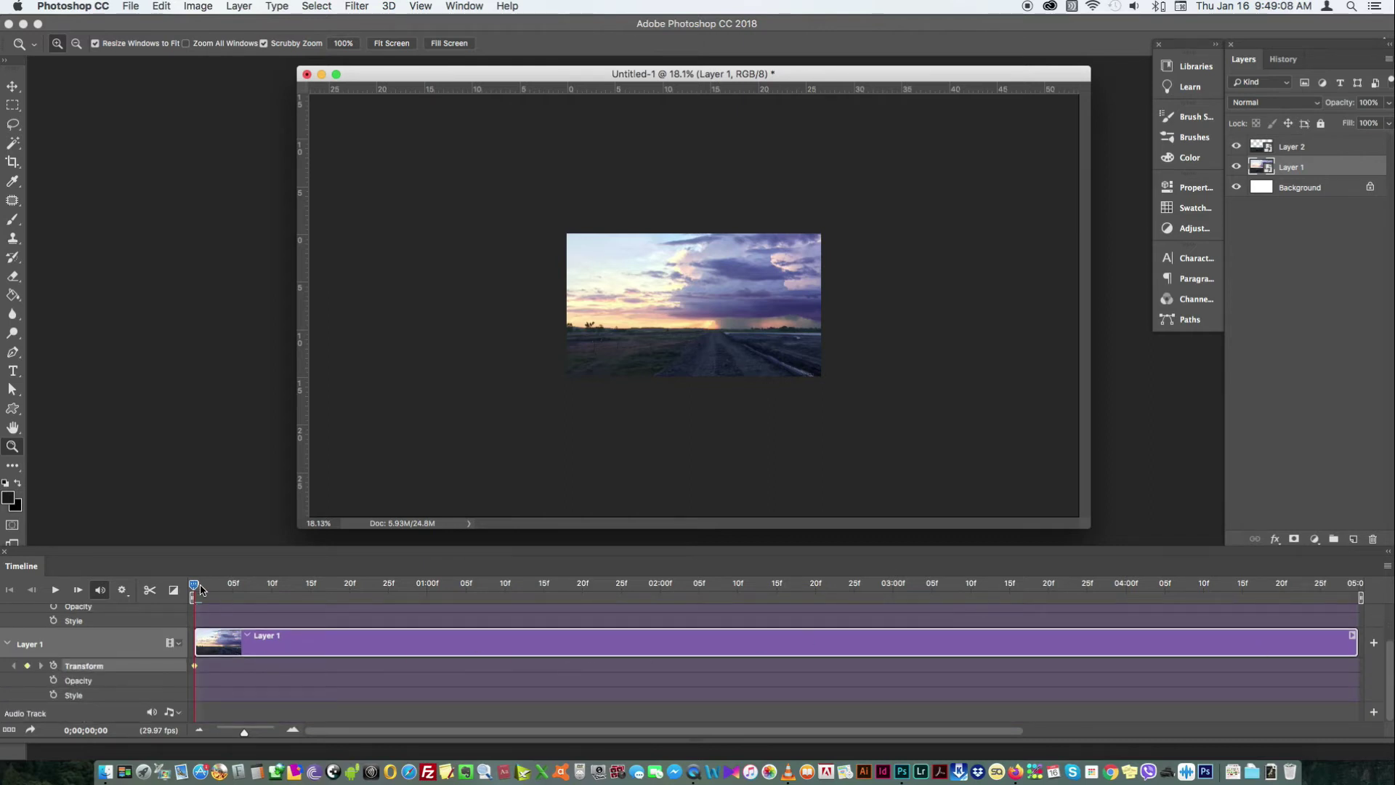
At 0;00;04;29, enlarge Layer 1 to more than 120% and shift it slightly upward, creating its ending Transform keyframe
left_click_drag(194, 588, 1351, 597)
key("super+t")
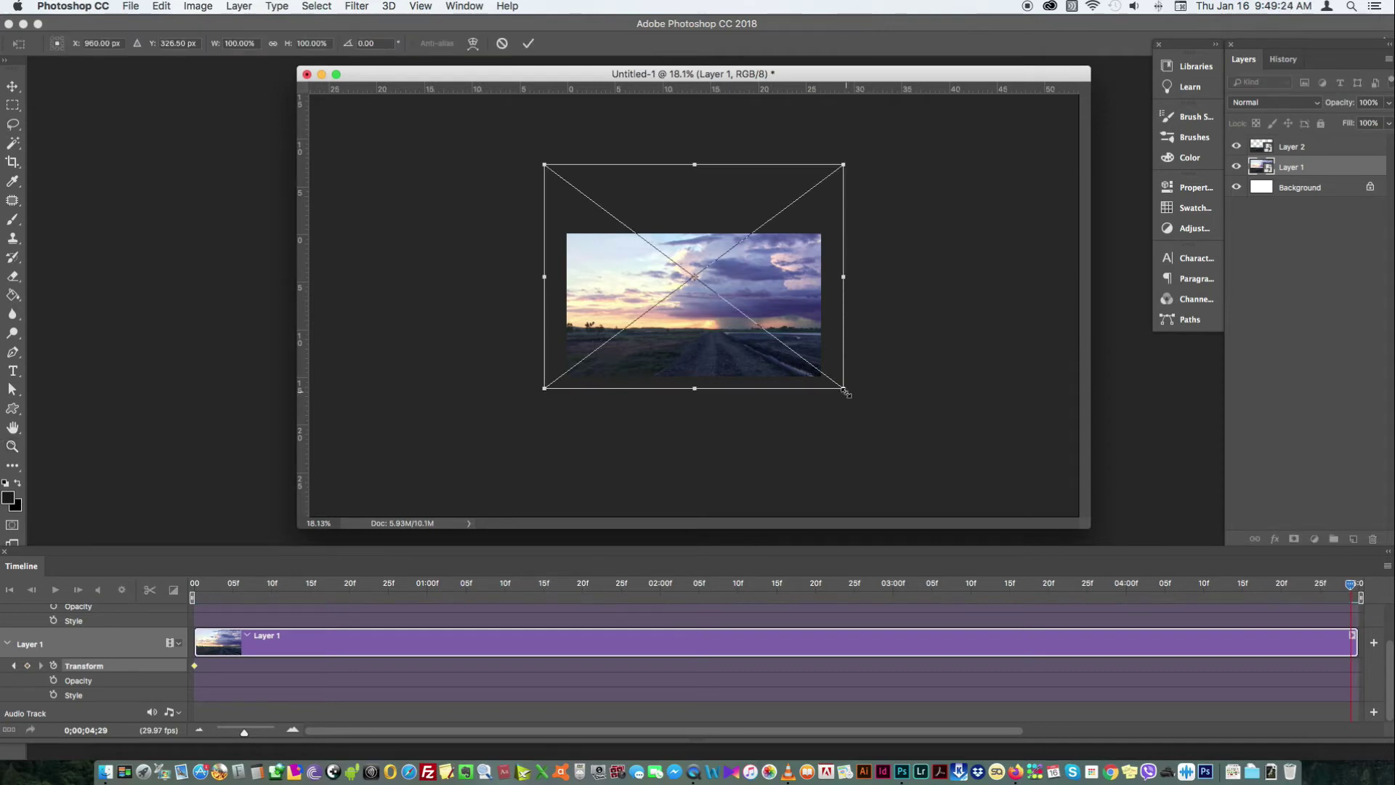
left_click_drag(845, 390, 882, 404)
left_click_drag(713, 334, 713, 326)
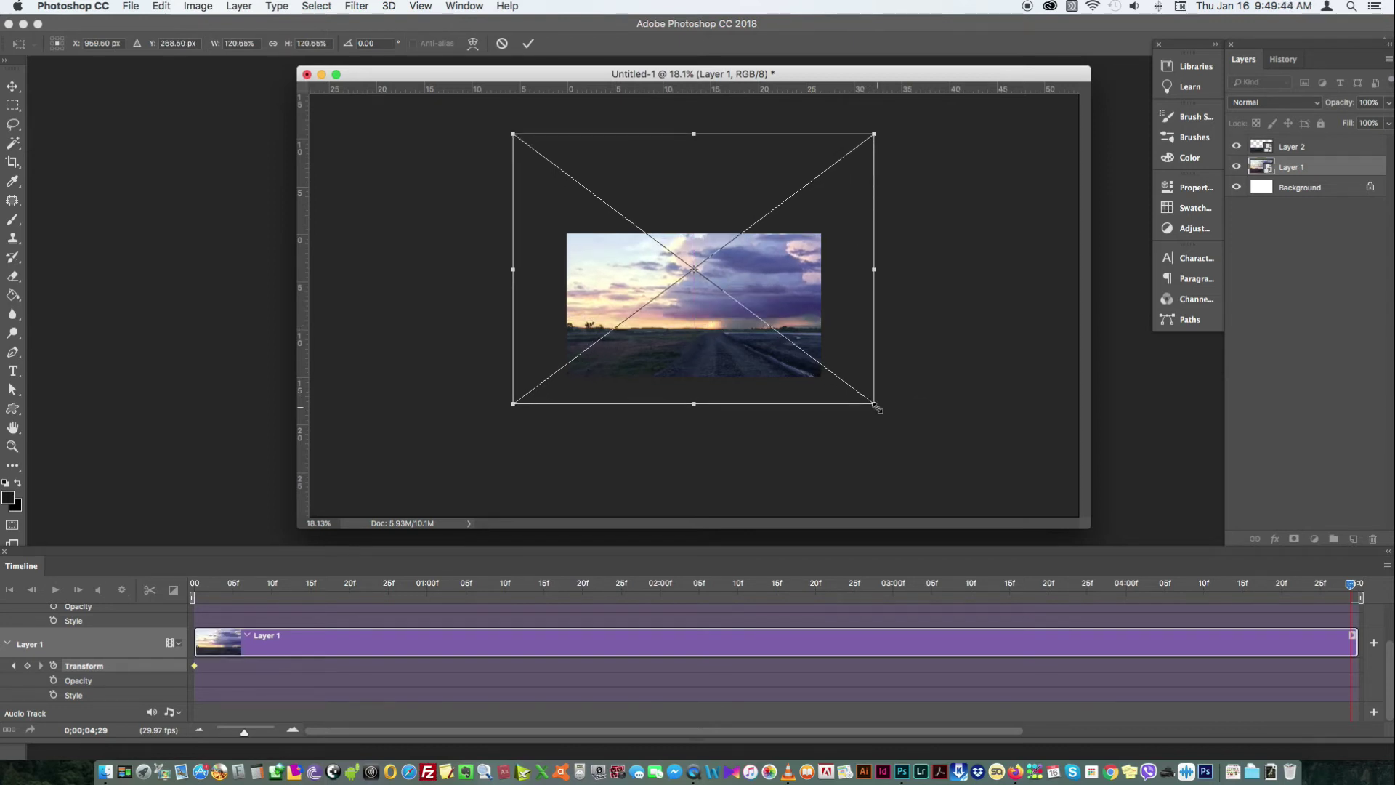
left_click_drag(875, 406, 889, 415)
key("Return")
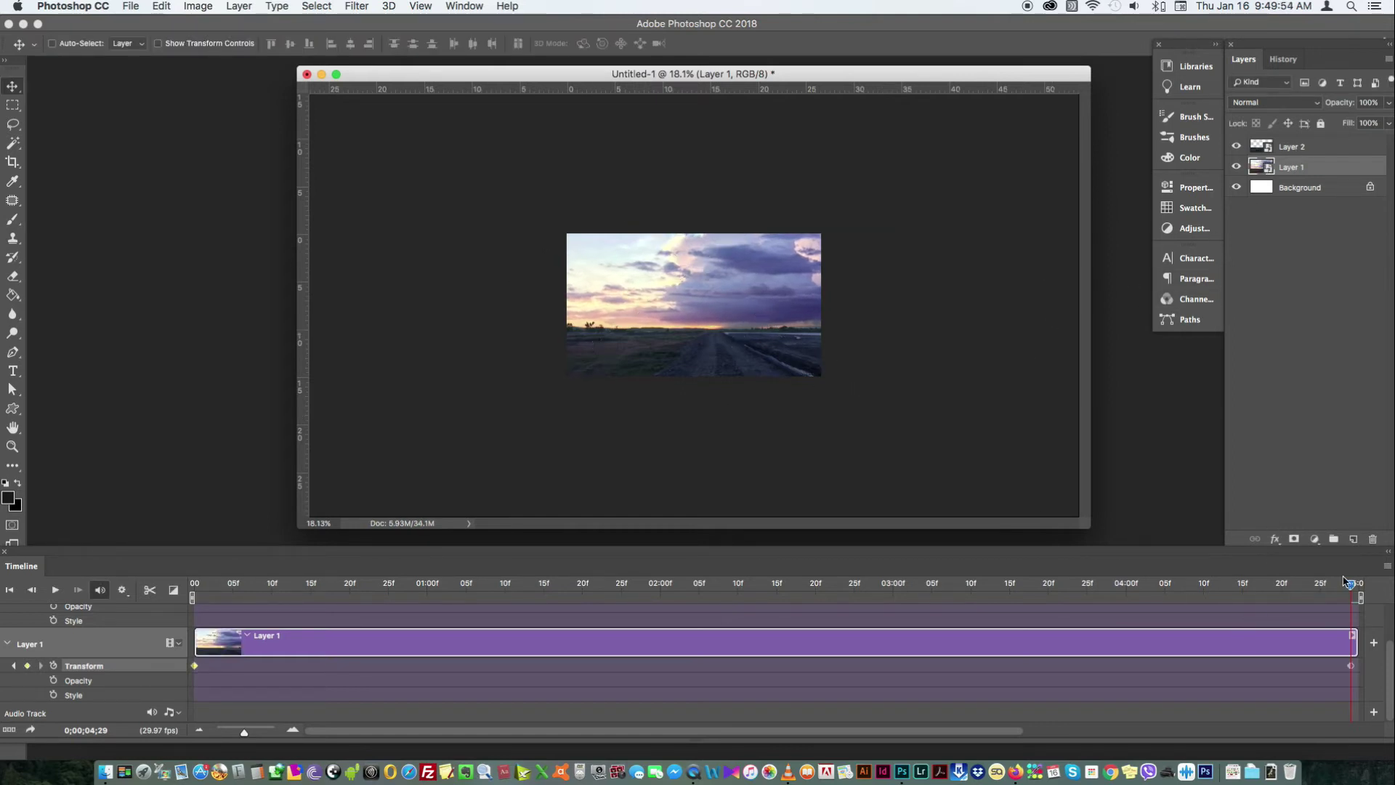
Play the timeline from the beginning to preview the sky's zoom animation
left_click_drag(1300, 587, 193, 585)
key("space")
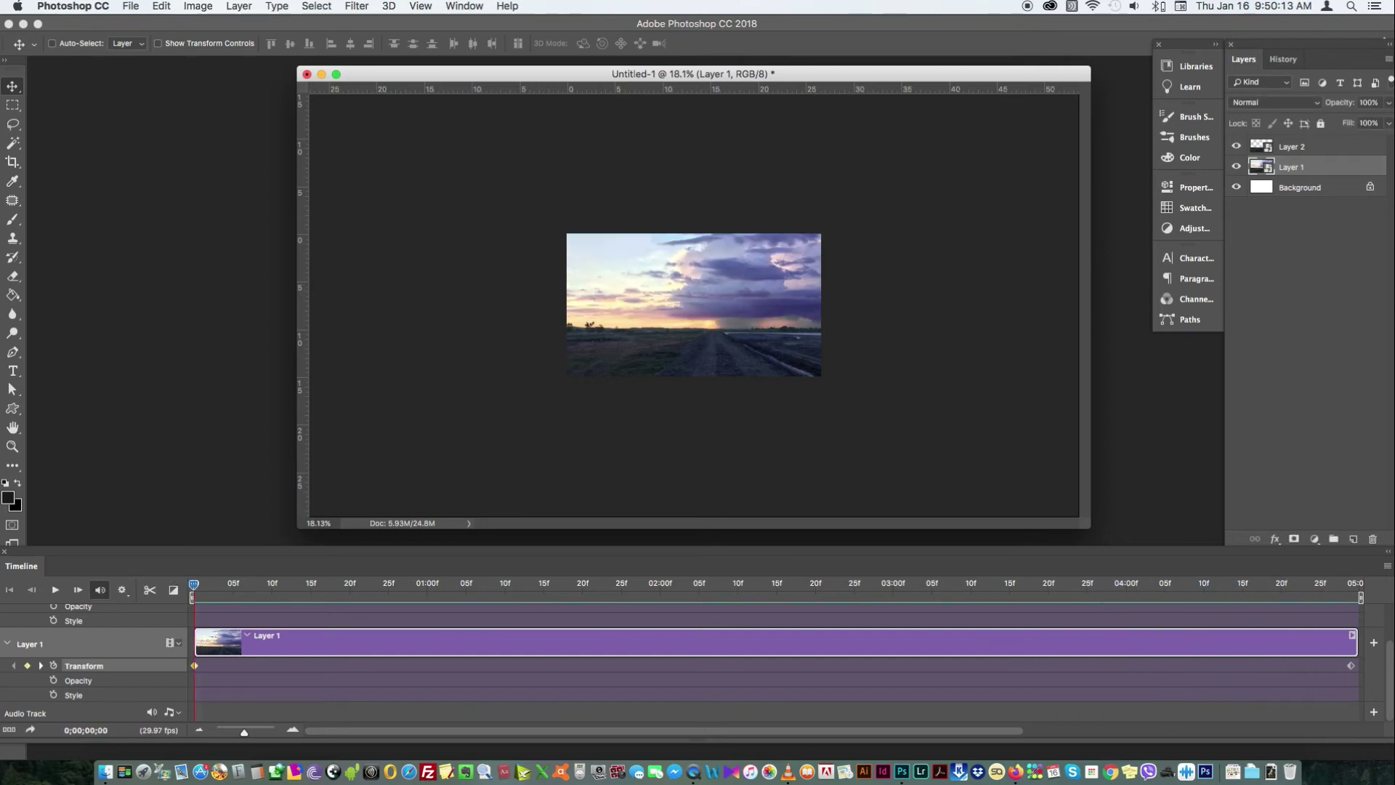
Add a starting Transform keyframe to Layer 2 at 0;00;00;00, keeping the ground at its original size
left_click_drag(1388, 669, 1387, 630)
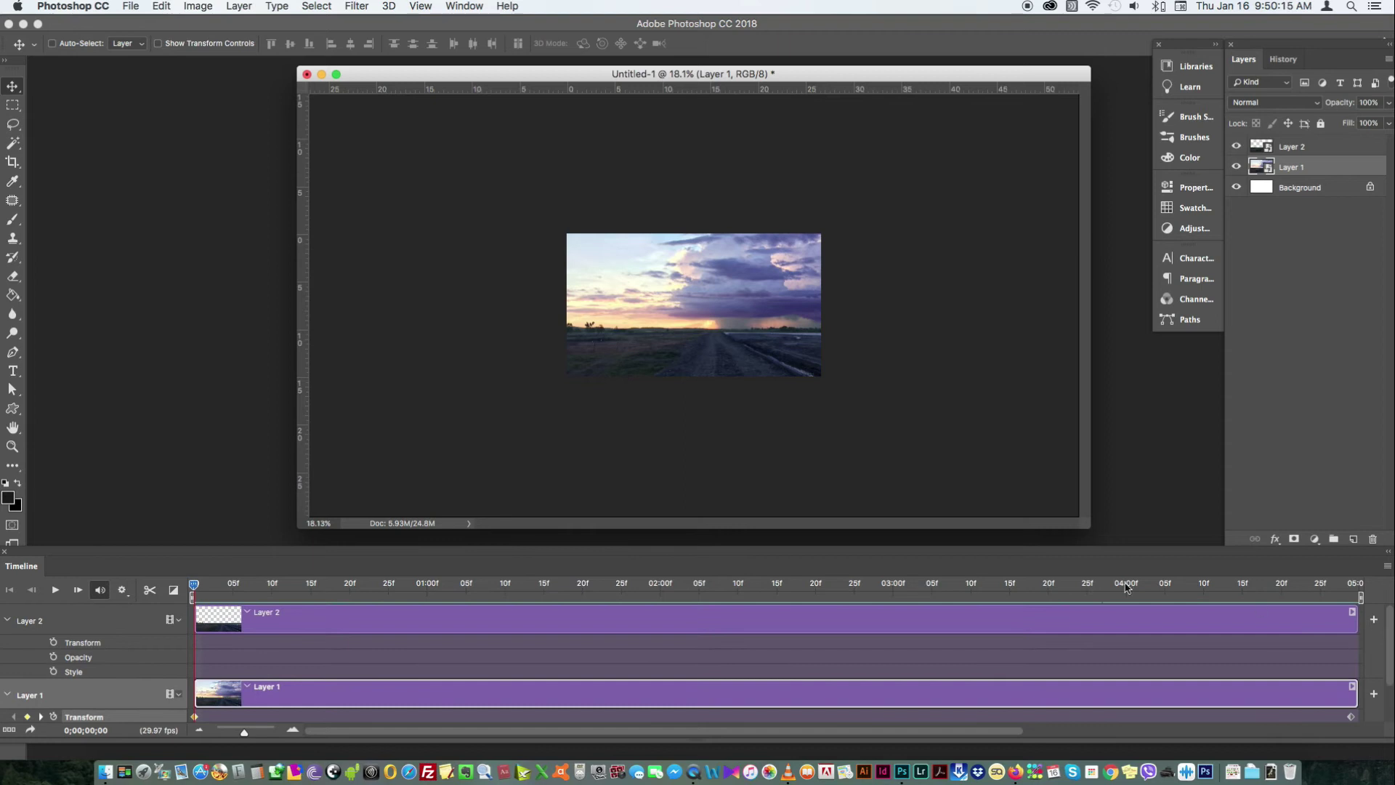
left_click(1307, 148)
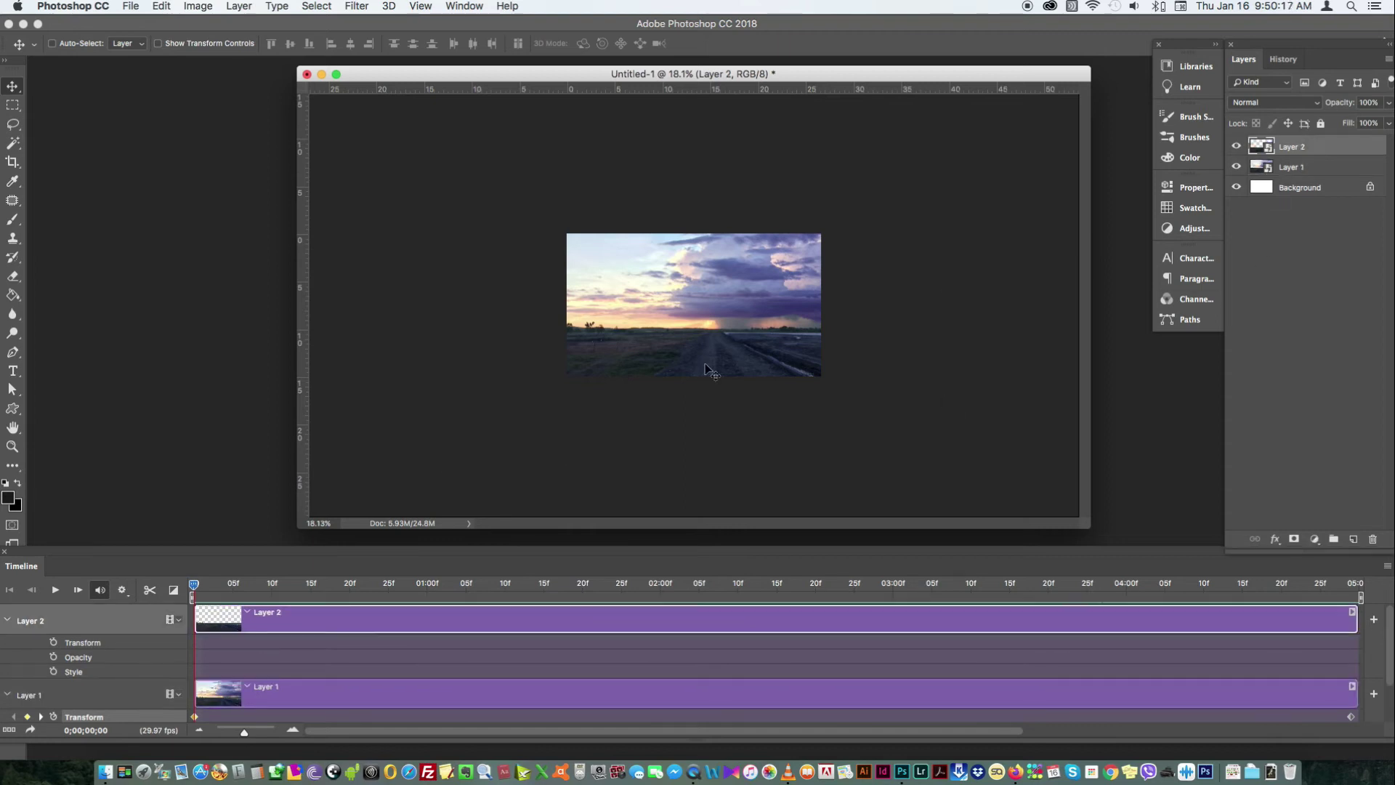
left_click(53, 642)
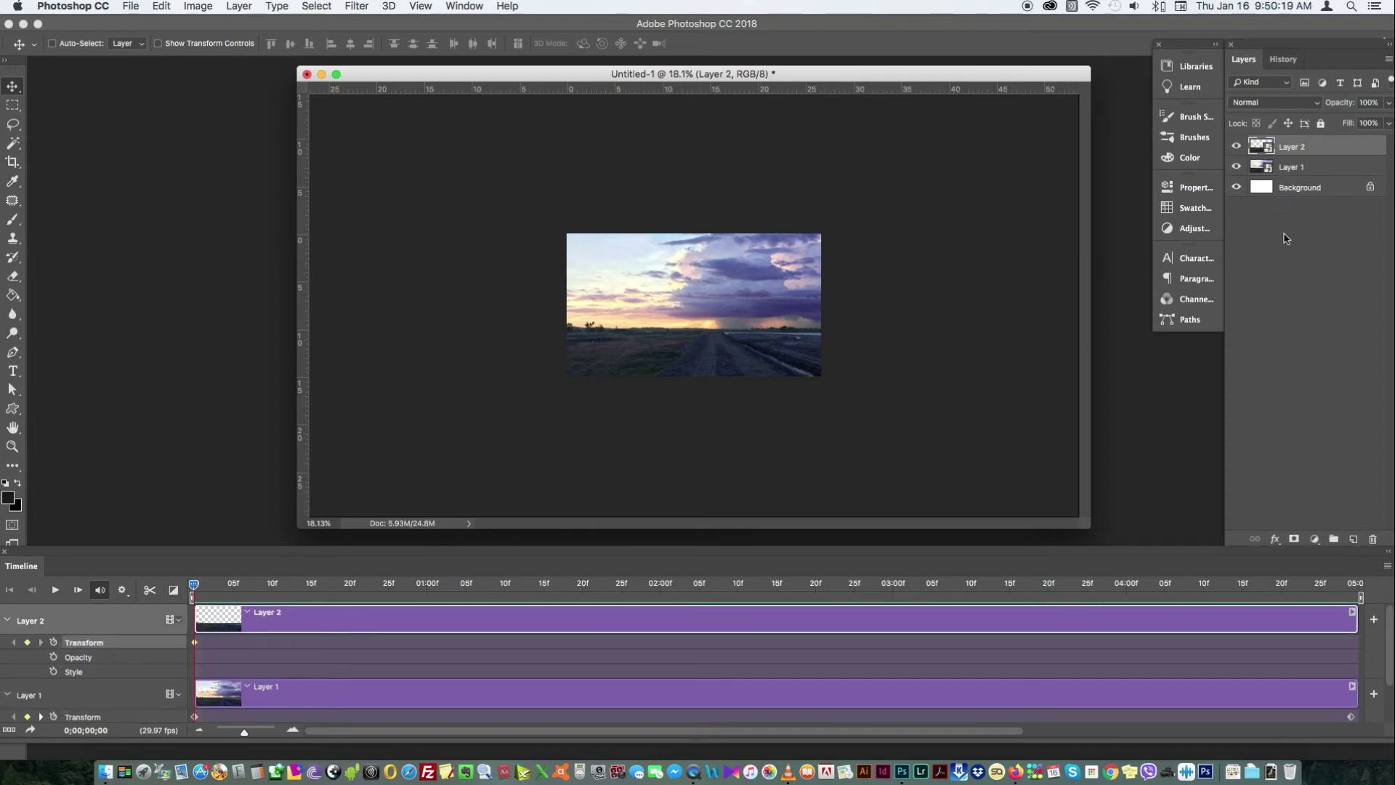
key("super+t")
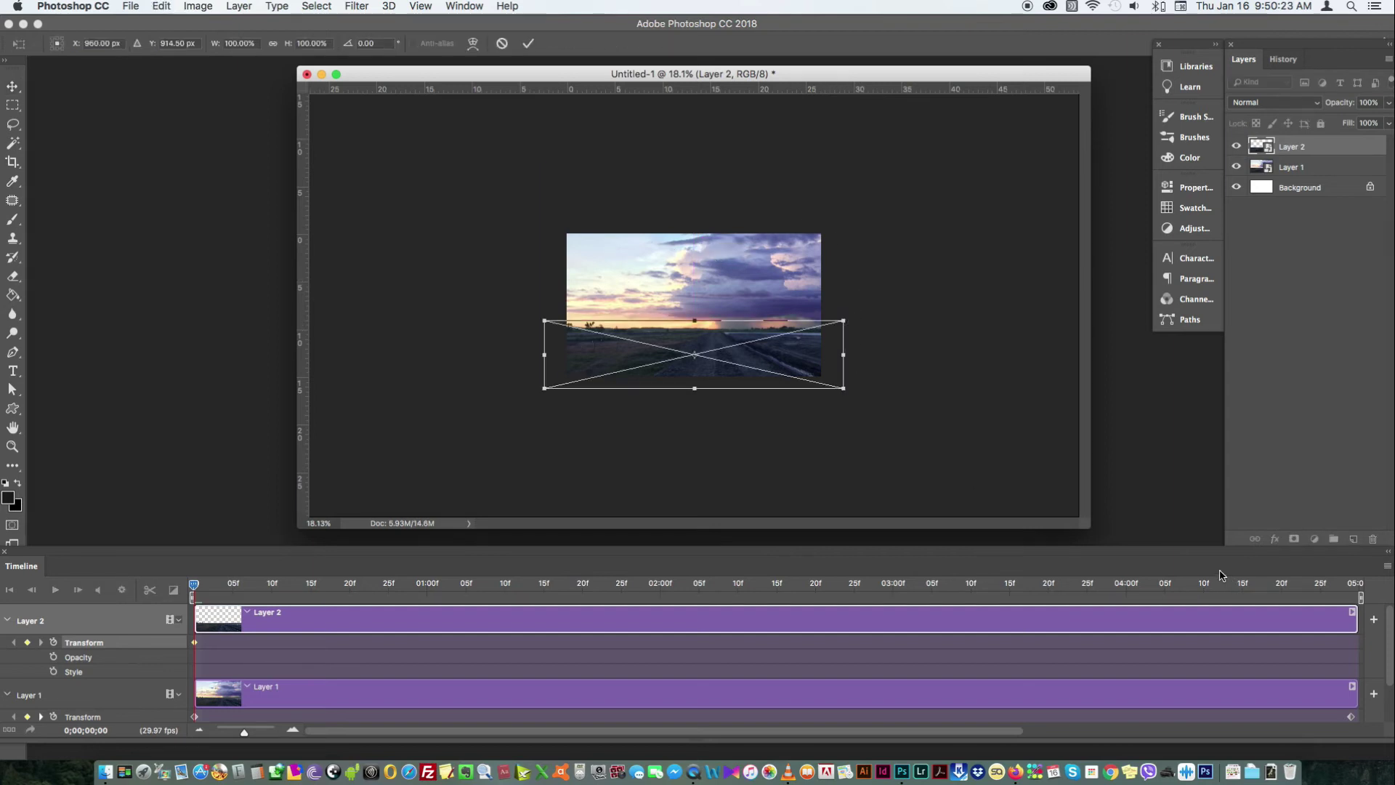
key("Return")
At 0;00;04;29, scale the Layer 2 ground down to about 86% so it just spans the canvas width
left_click(1342, 584)
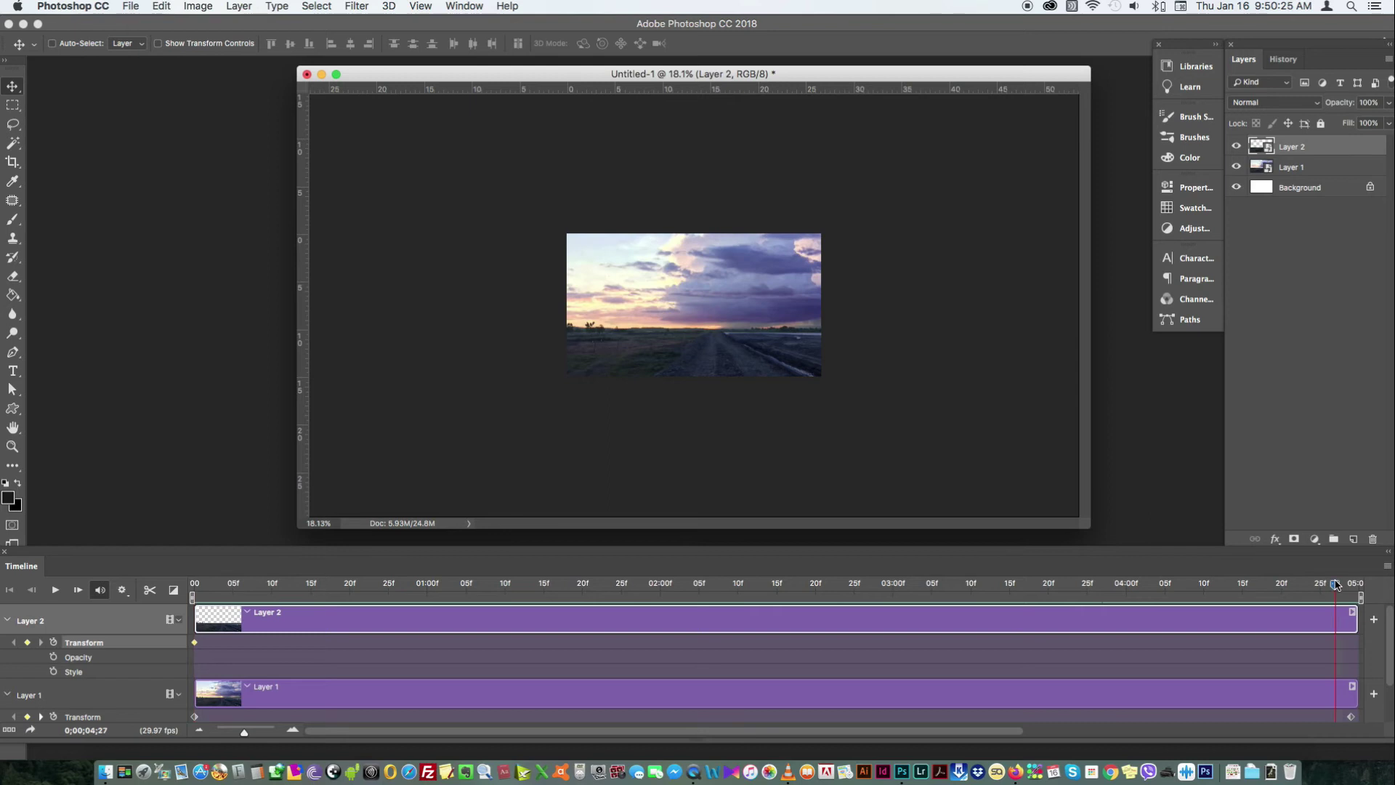
left_click_drag(1344, 586, 1363, 587)
key("super+t")
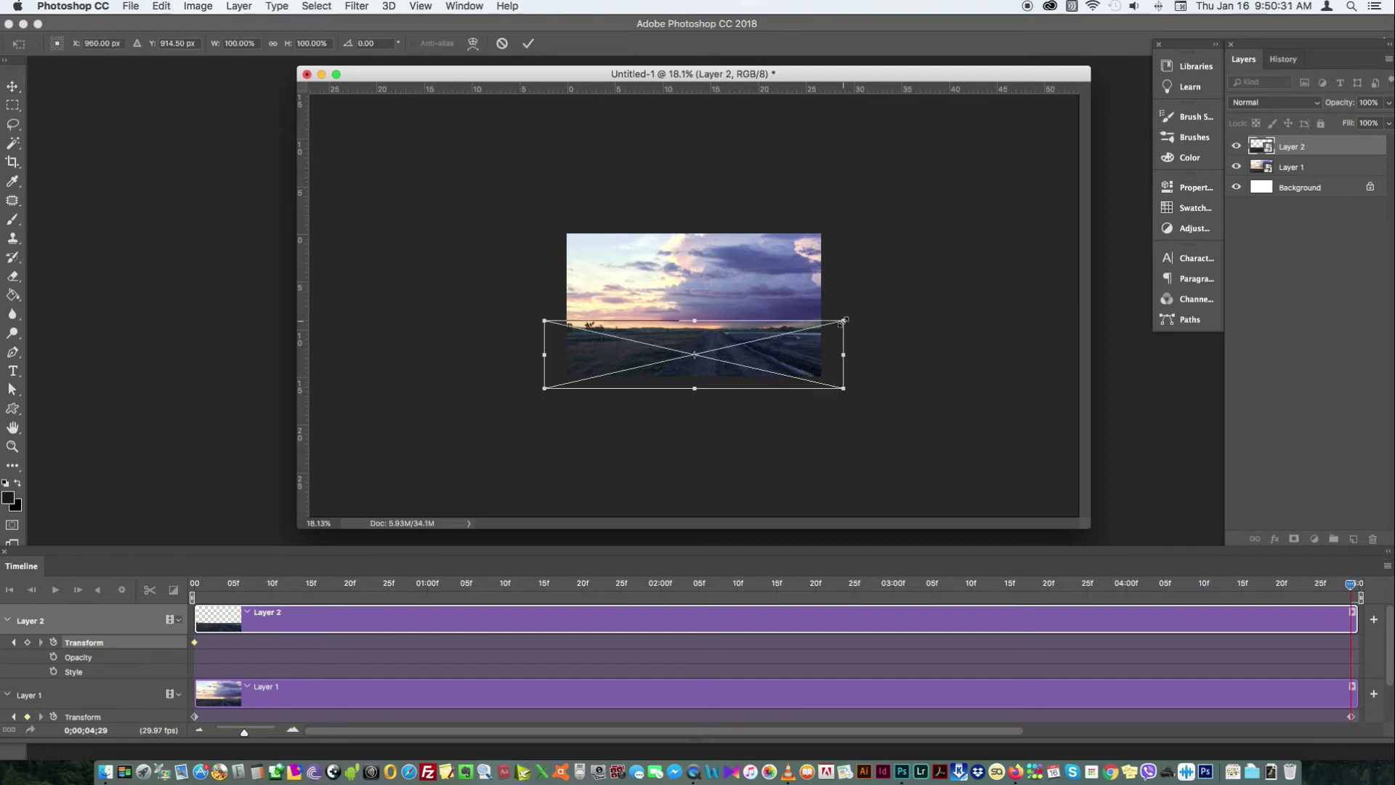
left_click_drag(844, 318, 822, 325)
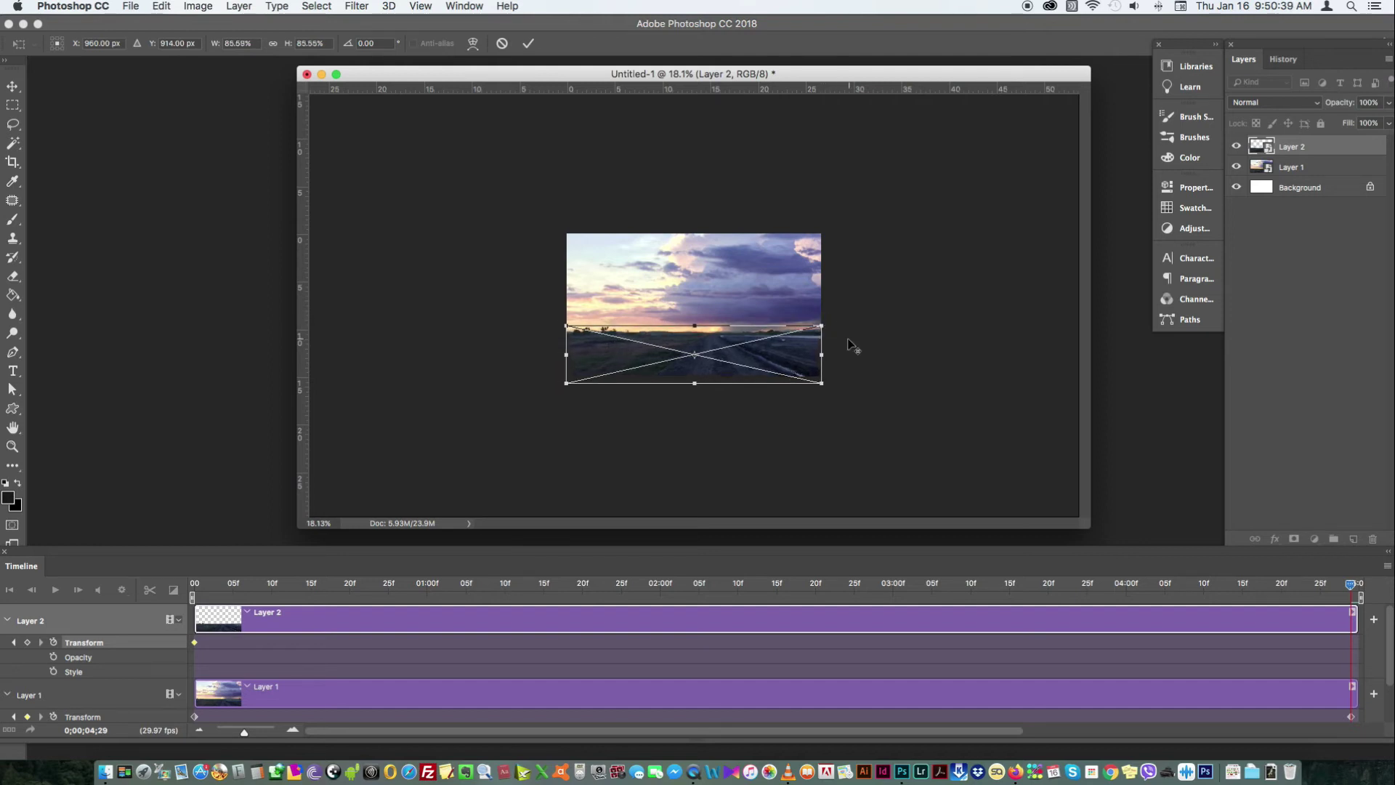
key("Return")
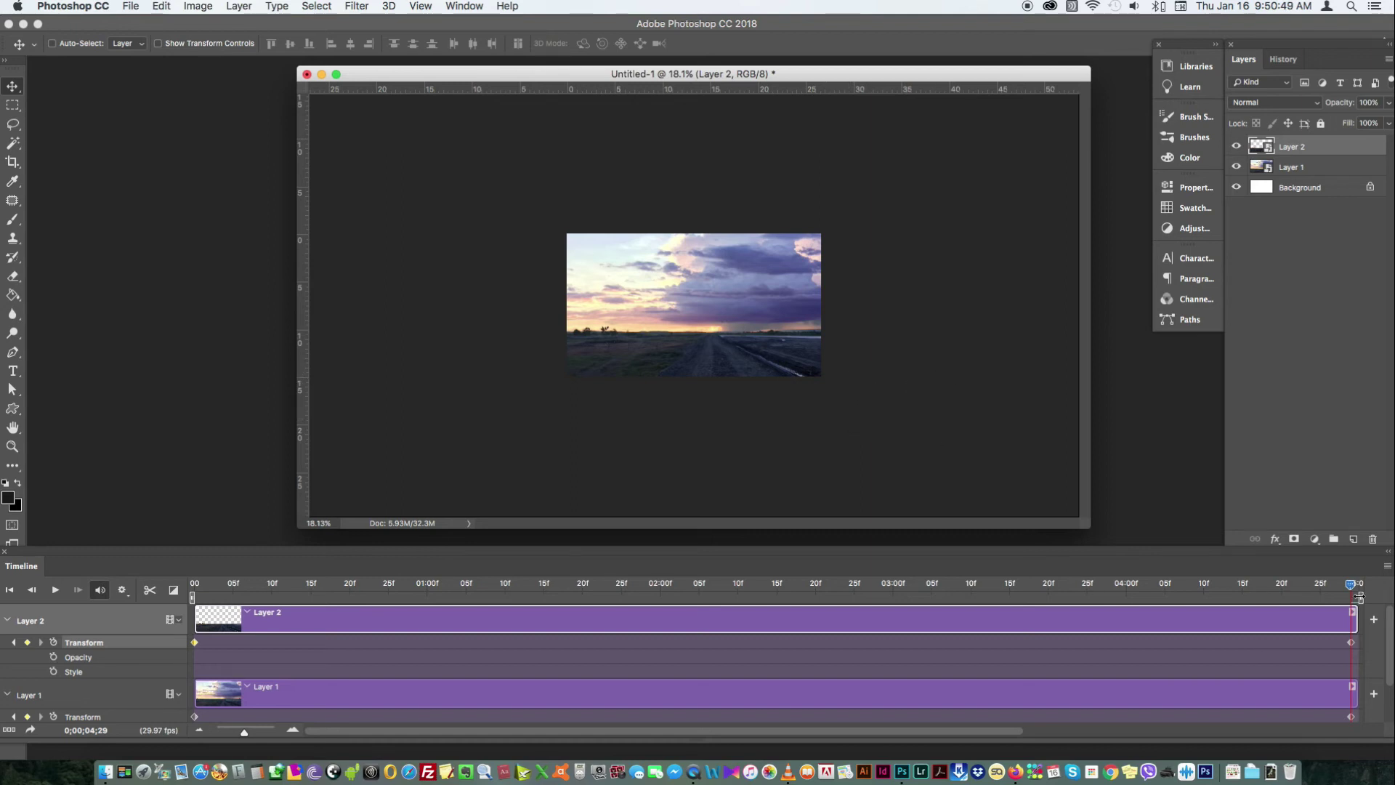
Enlarge the canvas view and play the timeline from the start to check the combined sky and ground motion
left_click_drag(1351, 586, 194, 582)
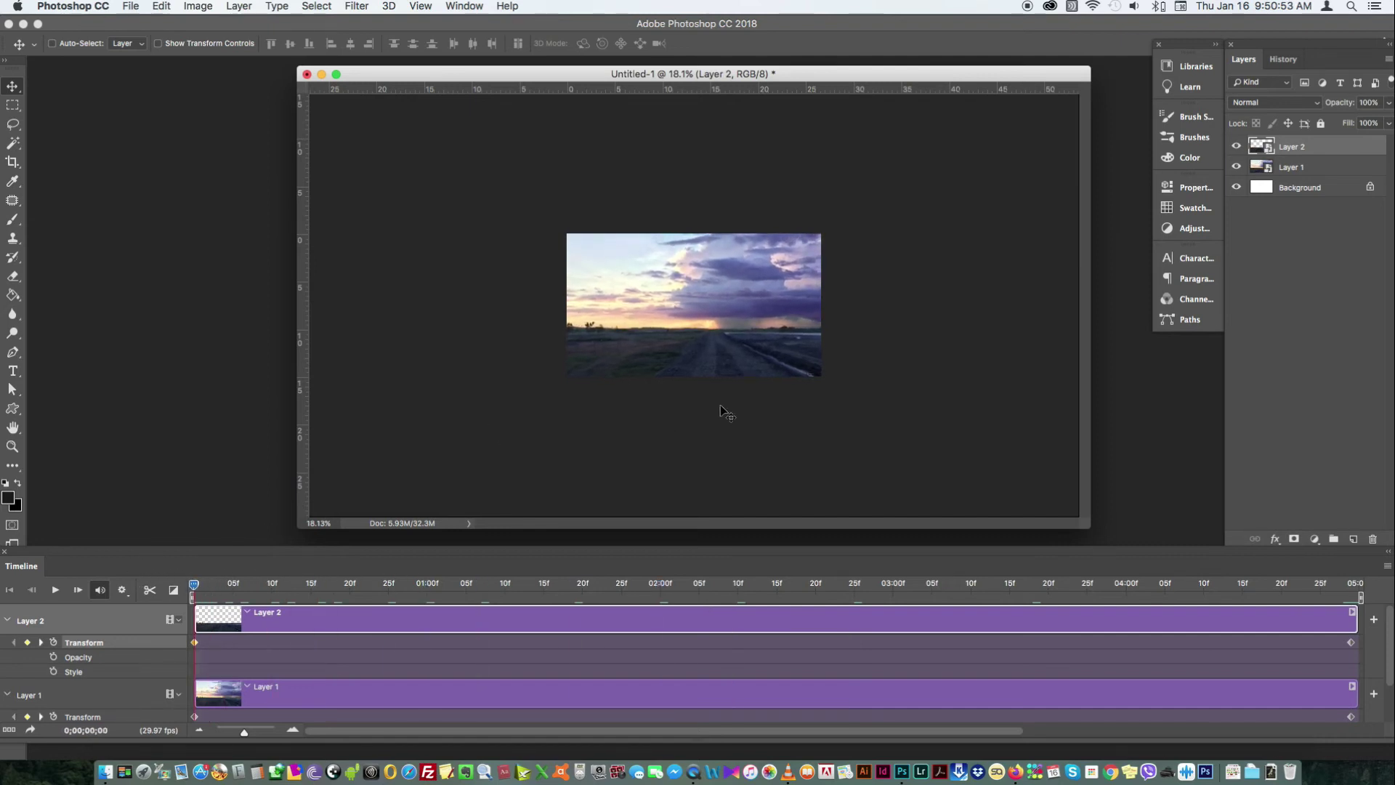
key("z")
left_click_drag(707, 396, 753, 423)
key("v")
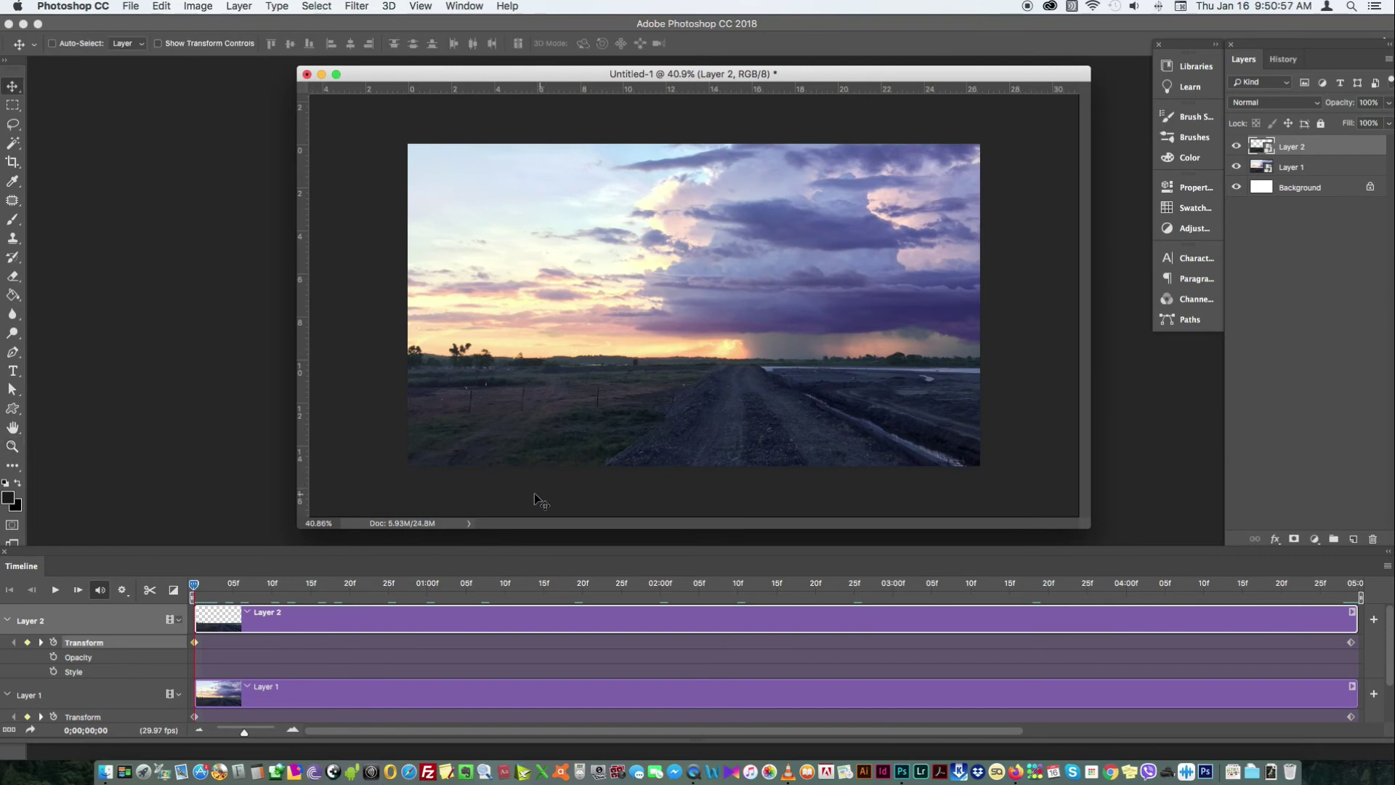
left_click(55, 590)
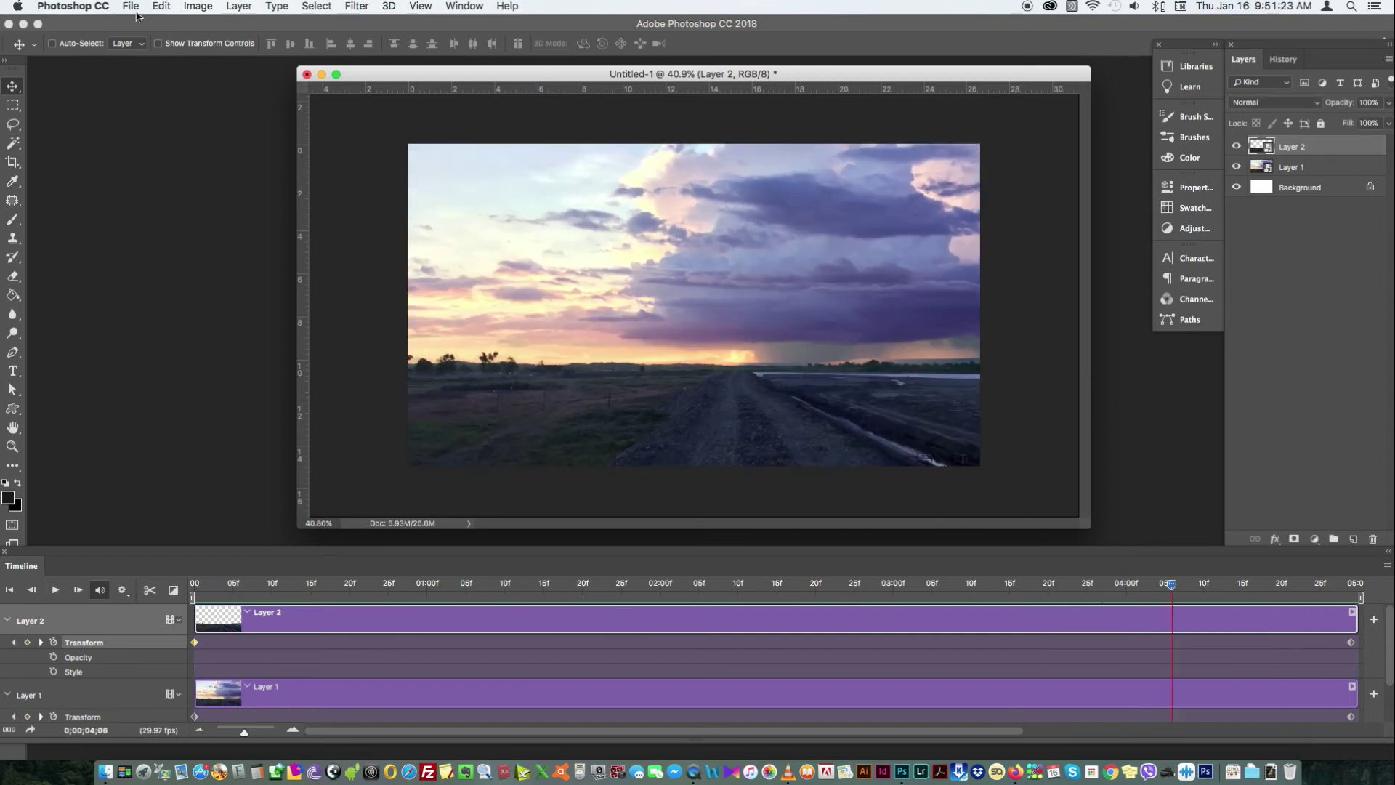
Start a video render of the animation and name the output file "parallel clouds"
left_click(129, 7)
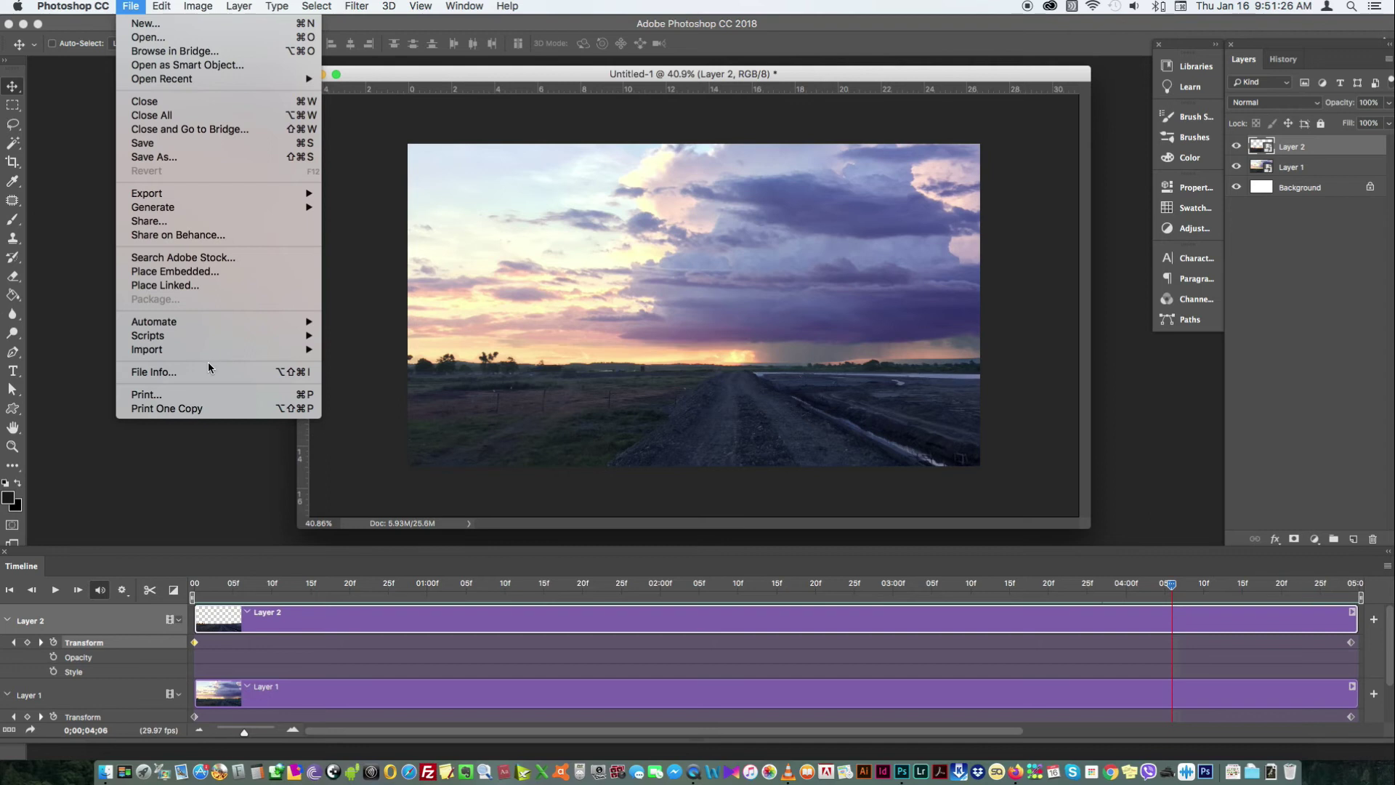
mouse_move(209, 324)
mouse_move(272, 194)
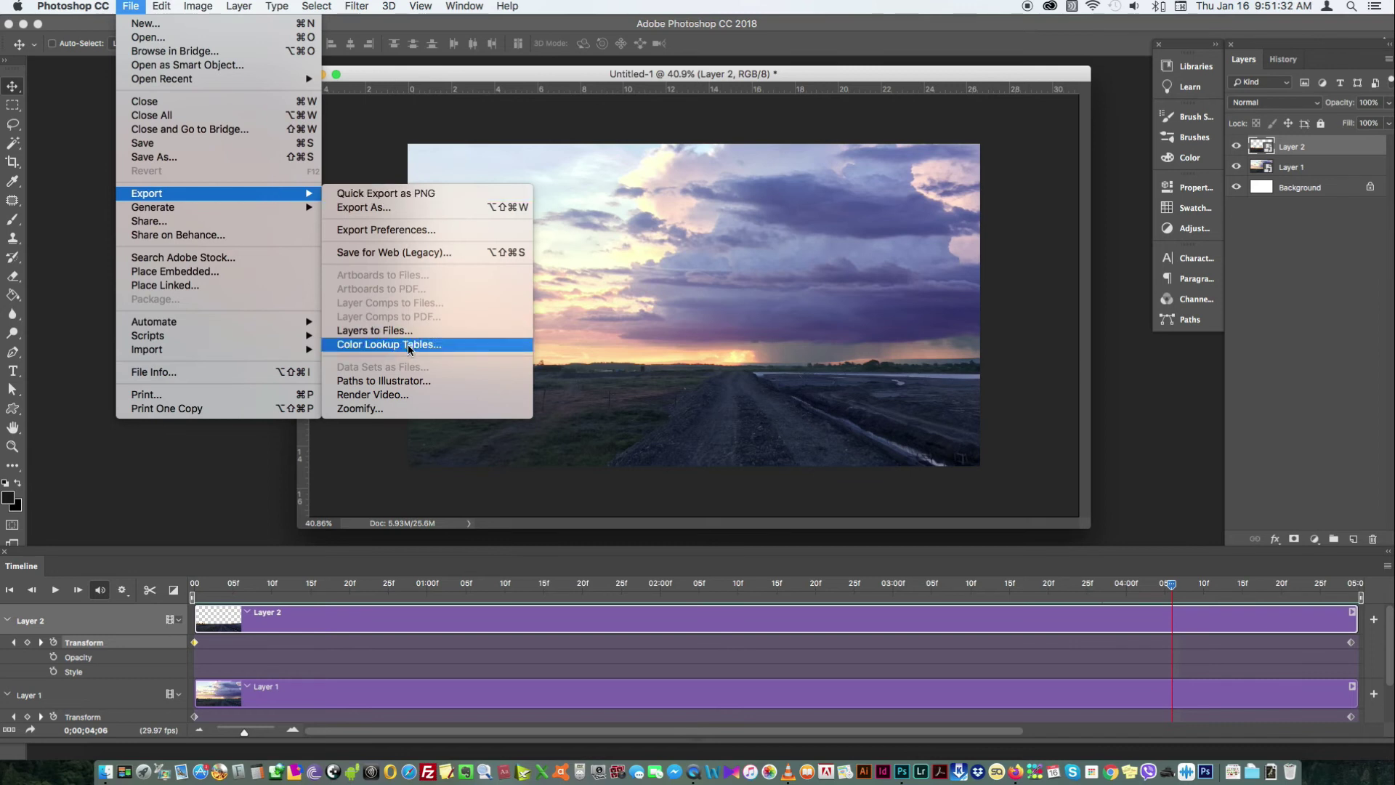
left_click(385, 398)
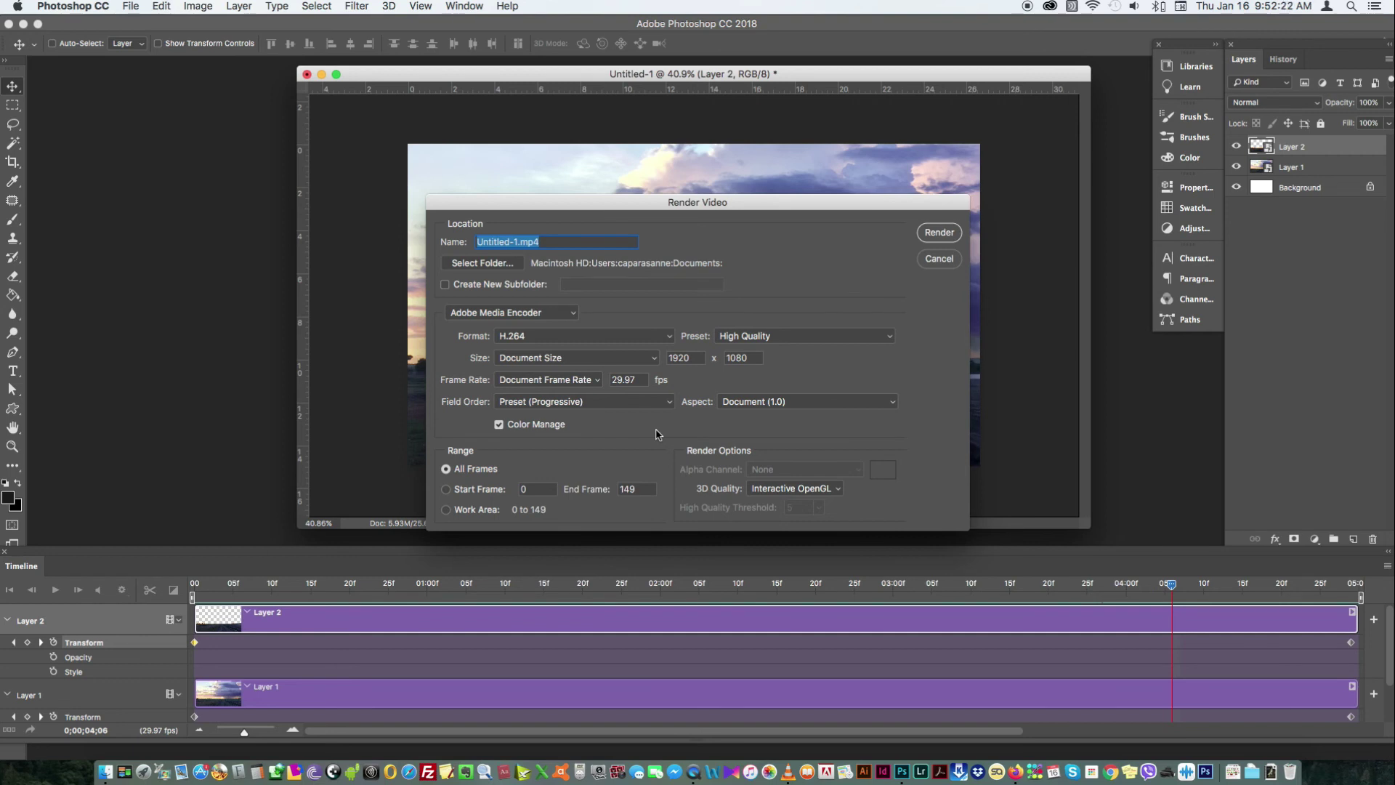
type("pa")
type("rallel clouds")
Set the YouTube HD 1080p 29.97 preset and a frame rate of 29.97, and render the video
left_click(889, 340)
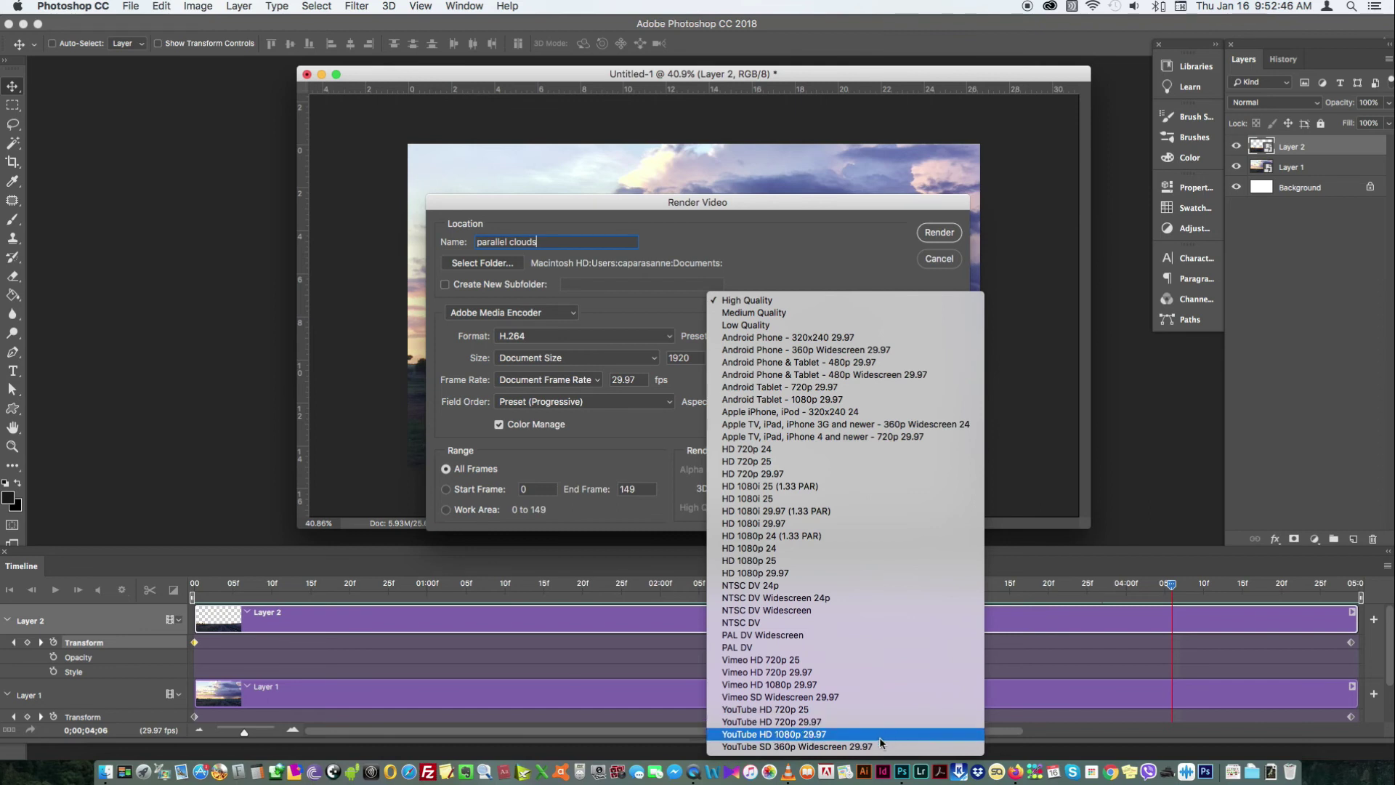
left_click(884, 736)
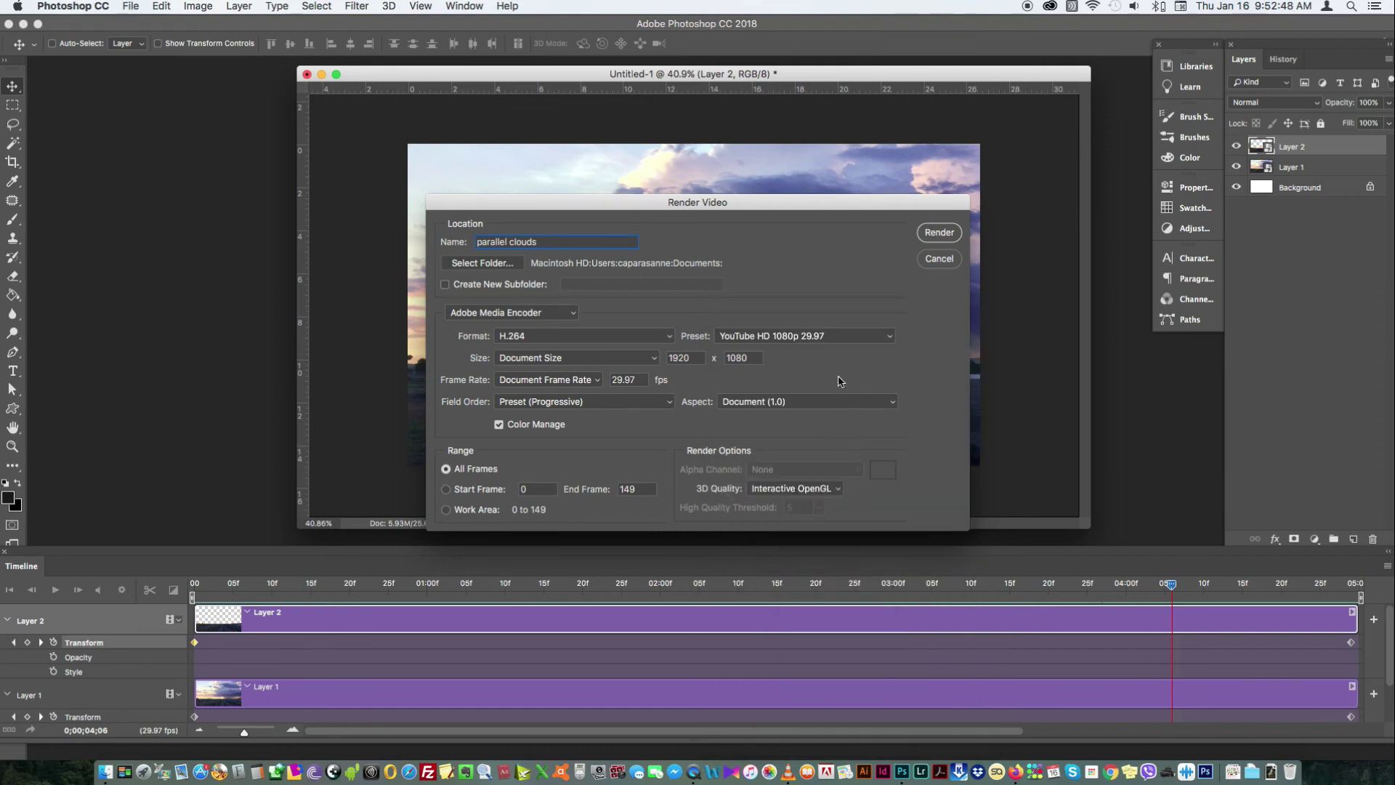
left_click(592, 380)
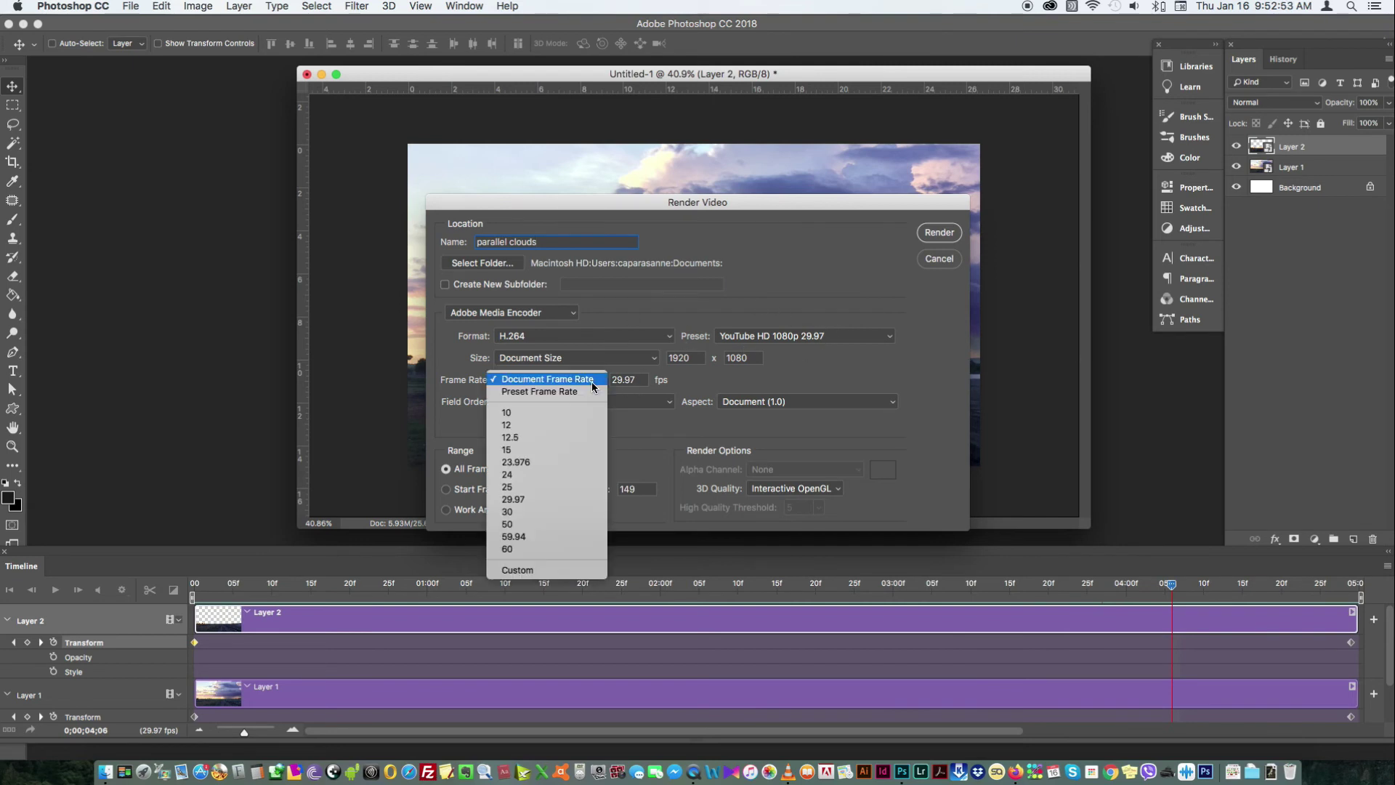
left_click(568, 499)
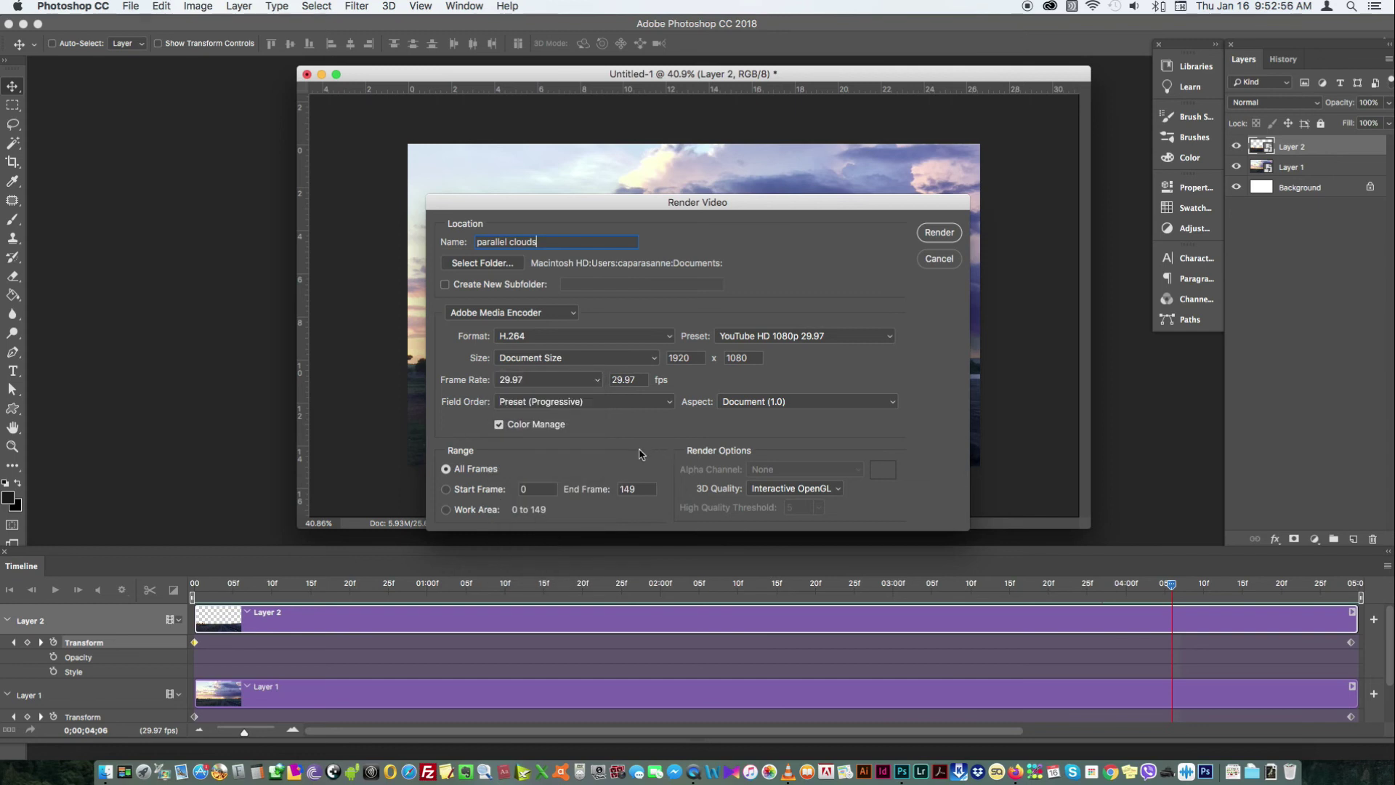
left_click(939, 232)
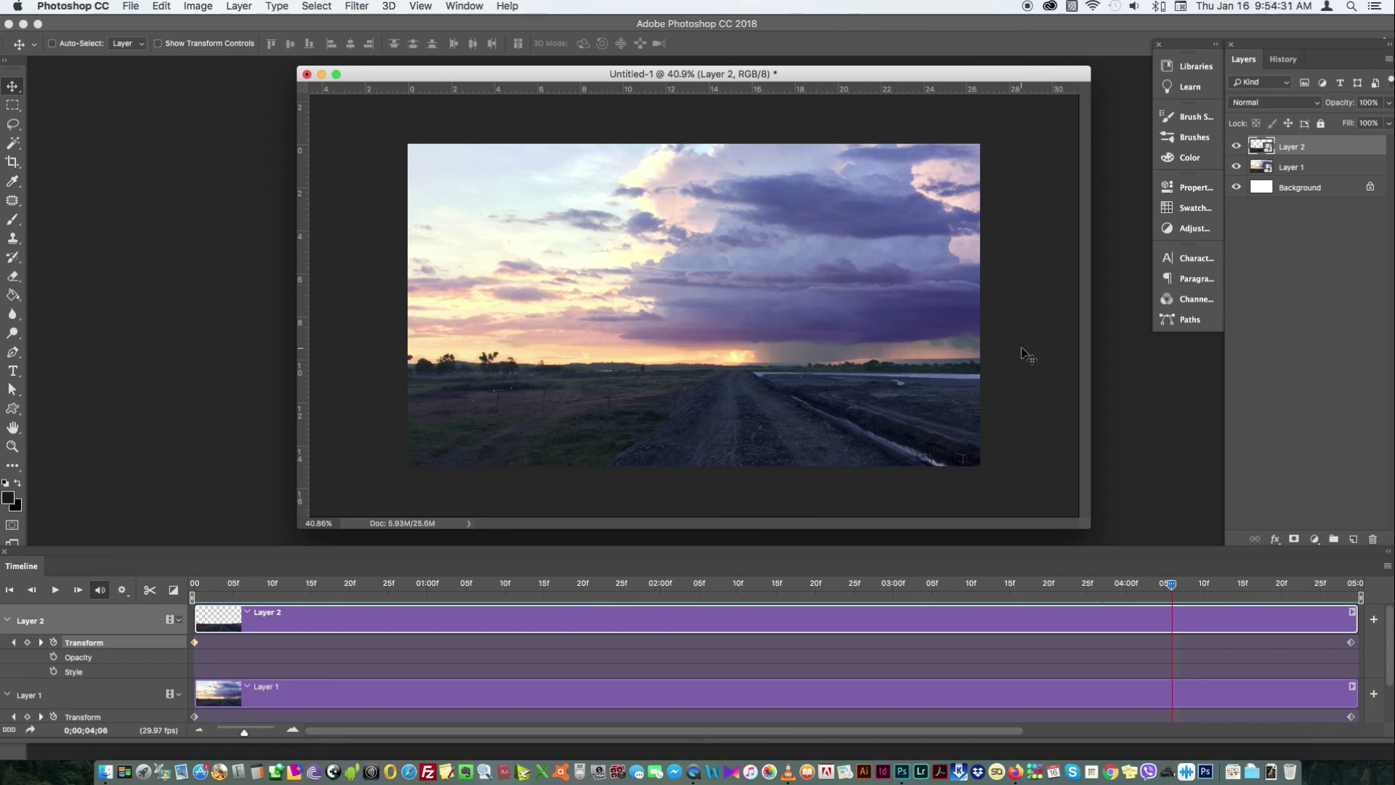
left_click(1026, 7)
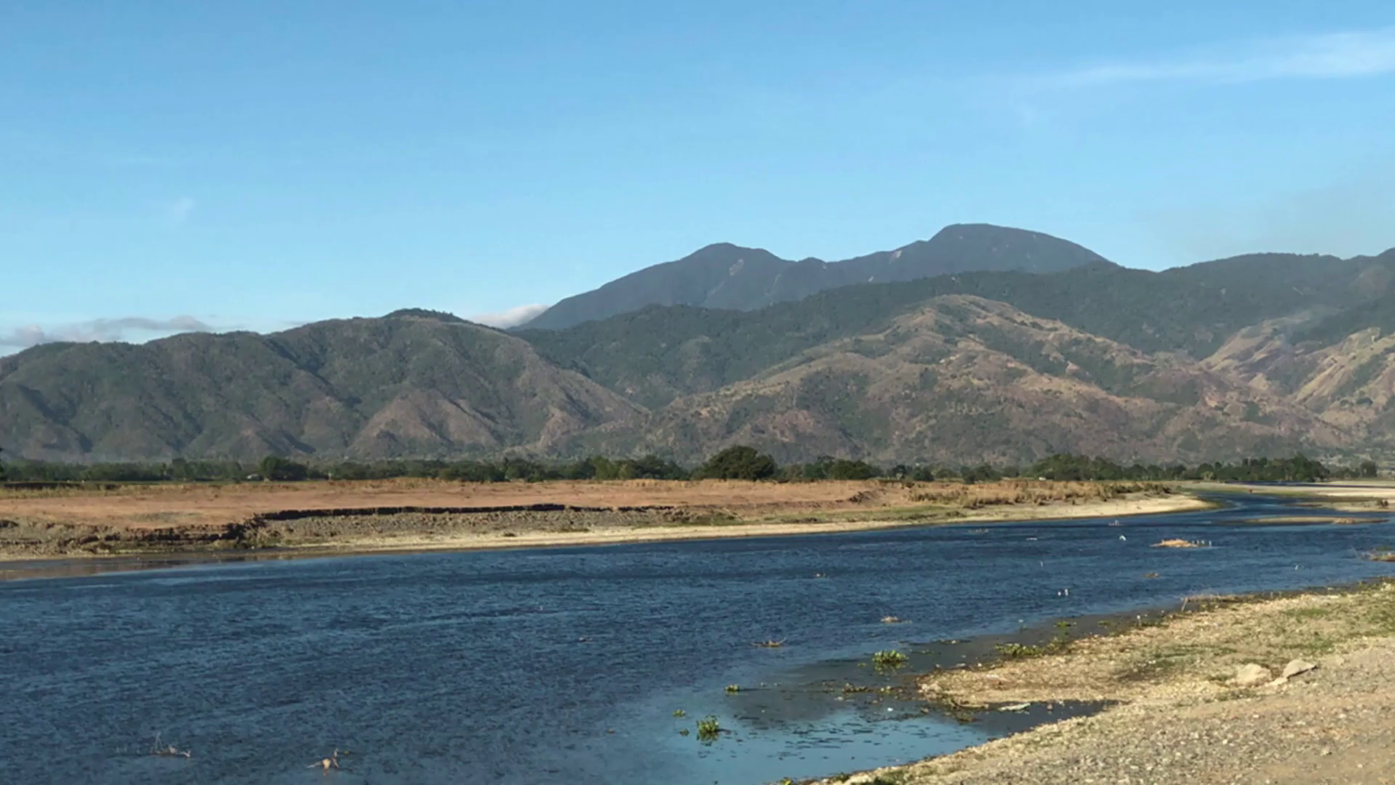